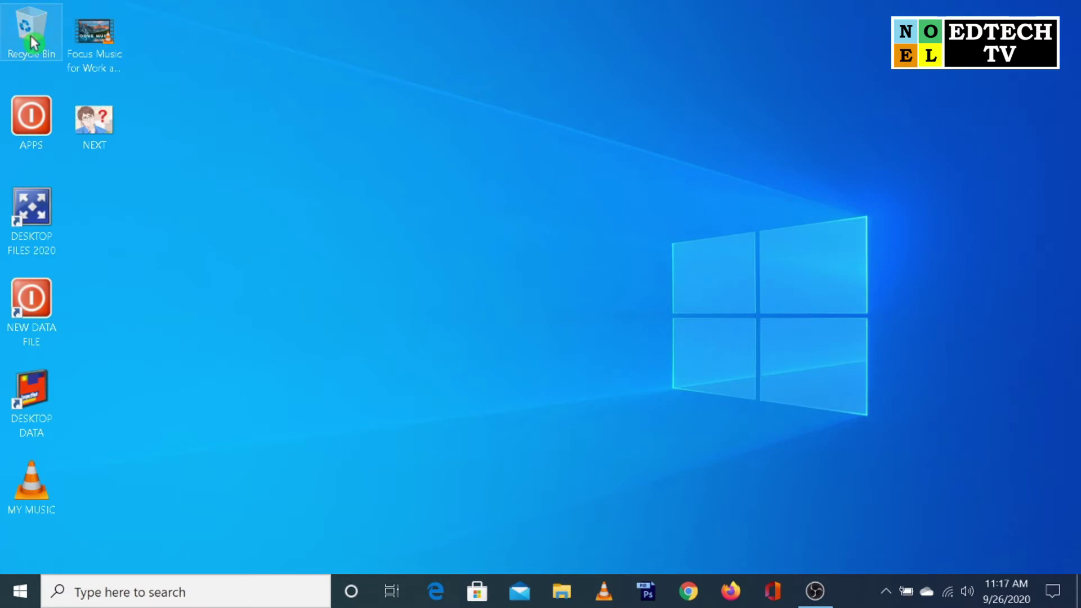
- Open the Recycle Bin window and delete the NEXT image from the desktop
double_click(31, 40)
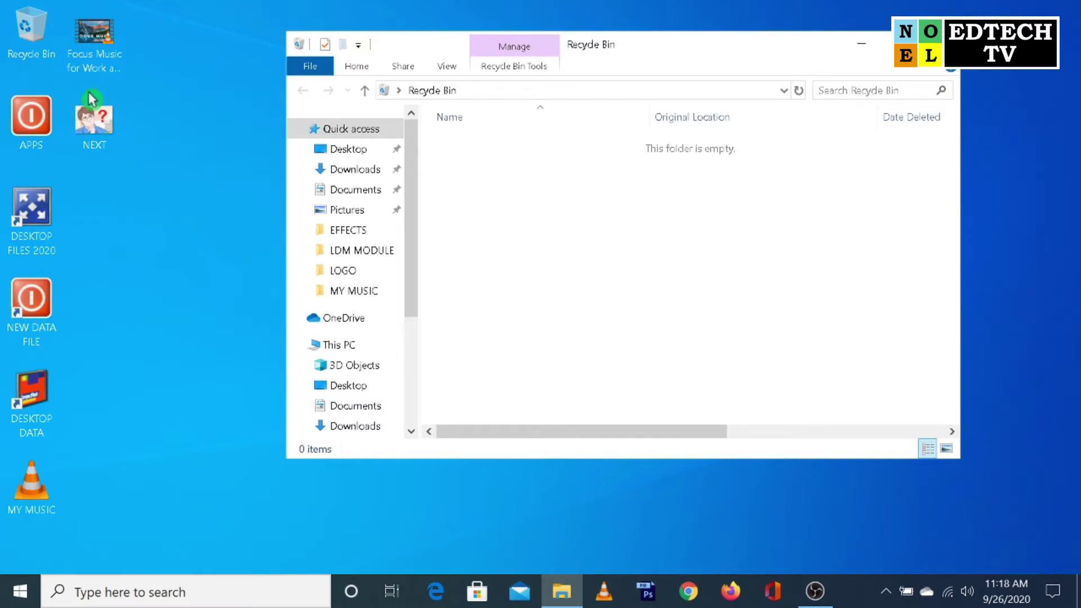
right_click(106, 133)
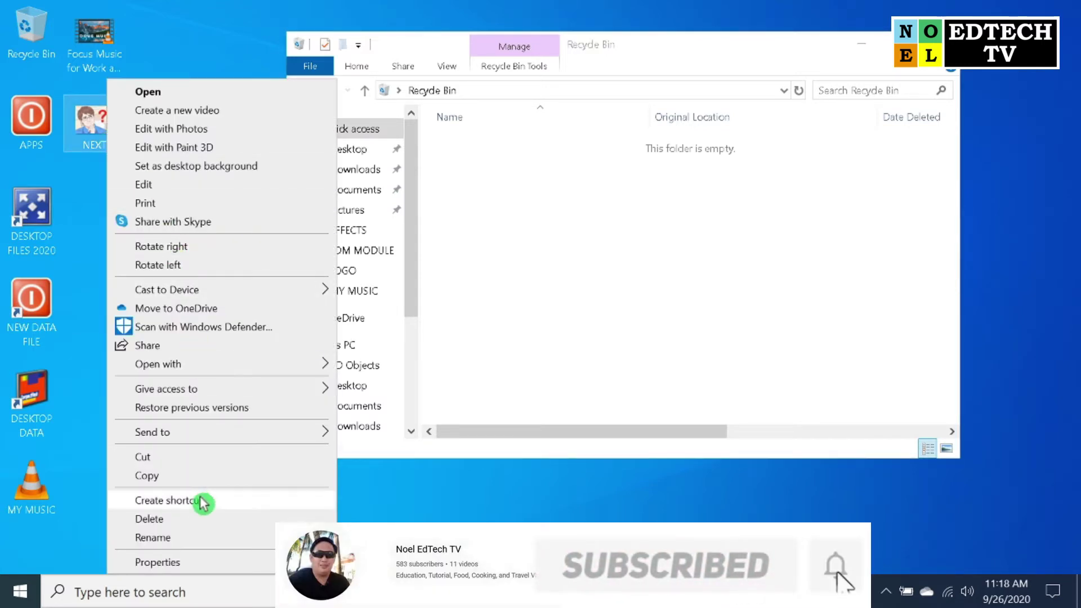
left_click(200, 524)
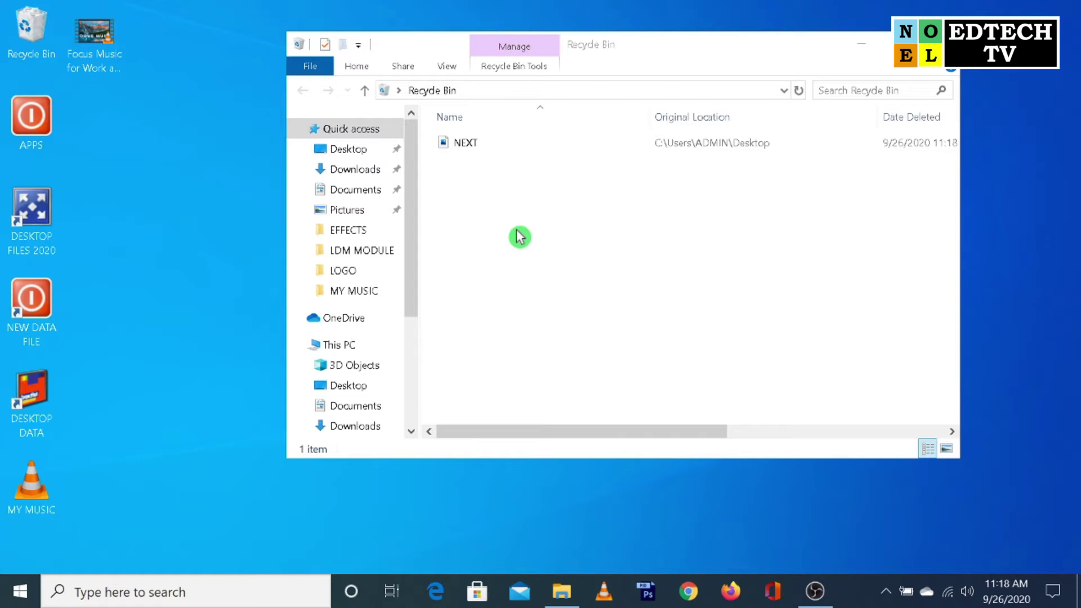
- Restore the NEXT image from the Recycle Bin to the desktop and close the Recycle Bin window
left_click(508, 148)
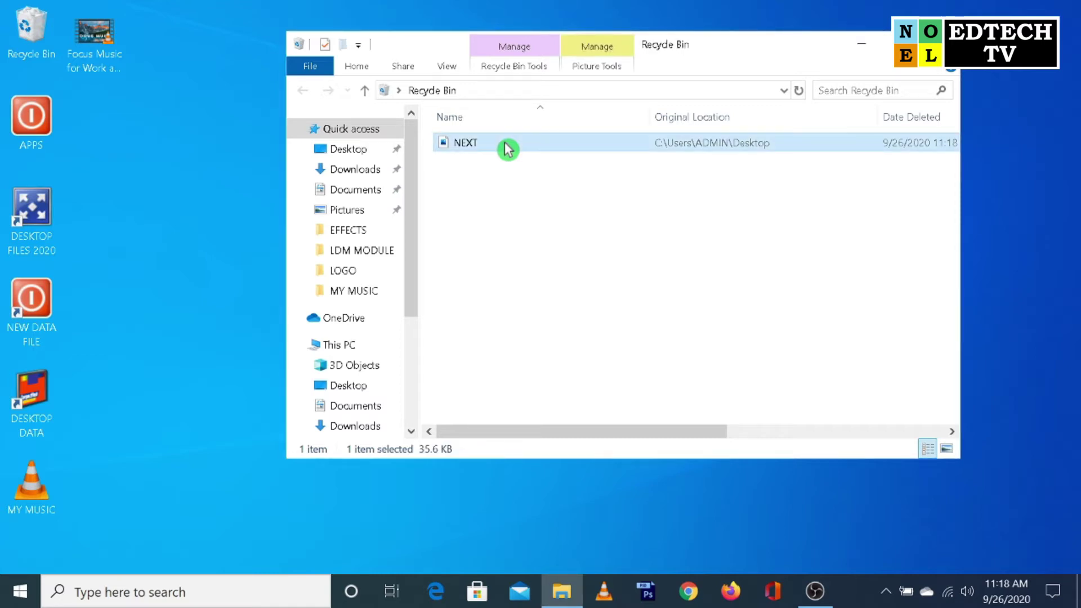
right_click(507, 148)
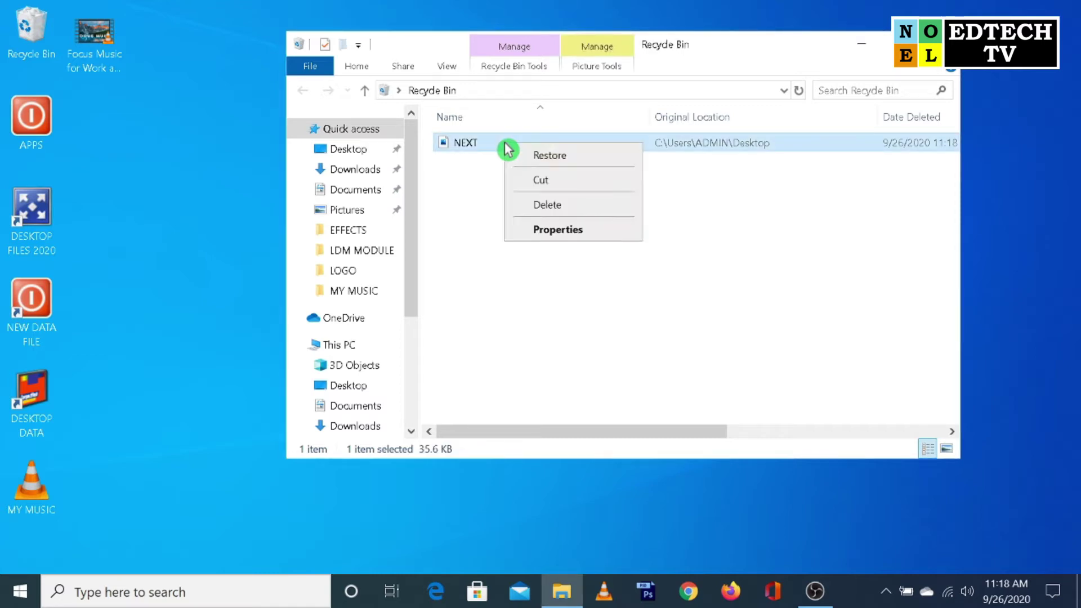
left_click(586, 165)
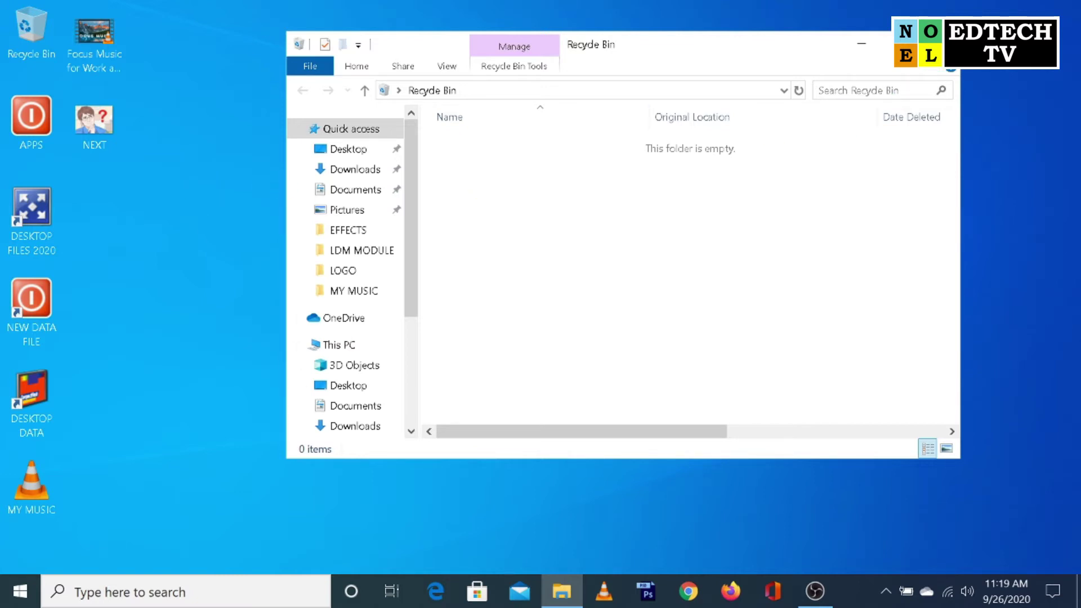
left_click(947, 43)
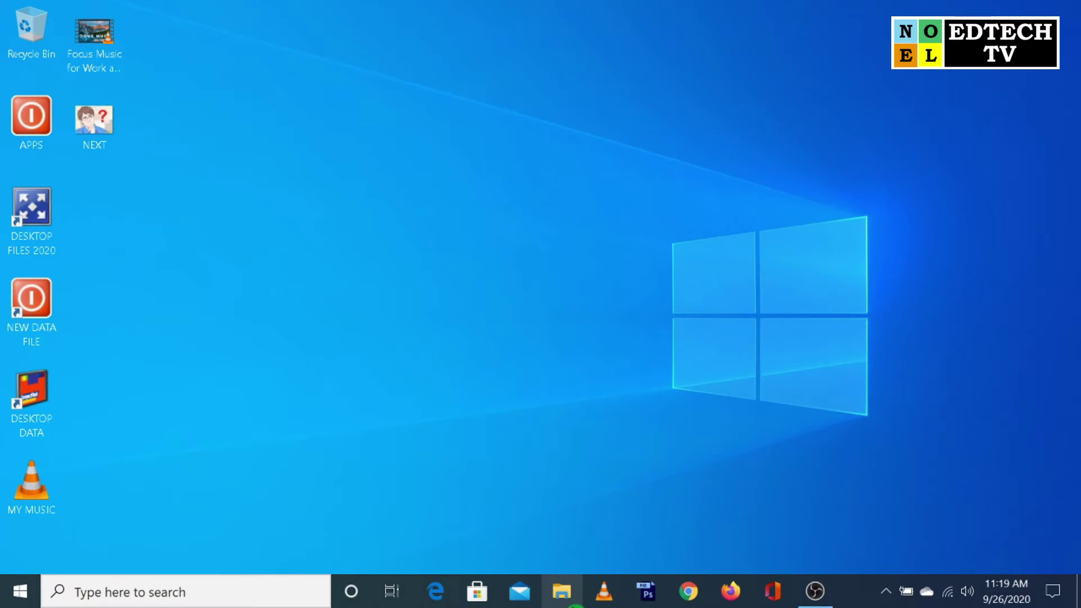
- Open USB Drive (E:) from This PC in a maximized File Explorer window
left_click(573, 601)
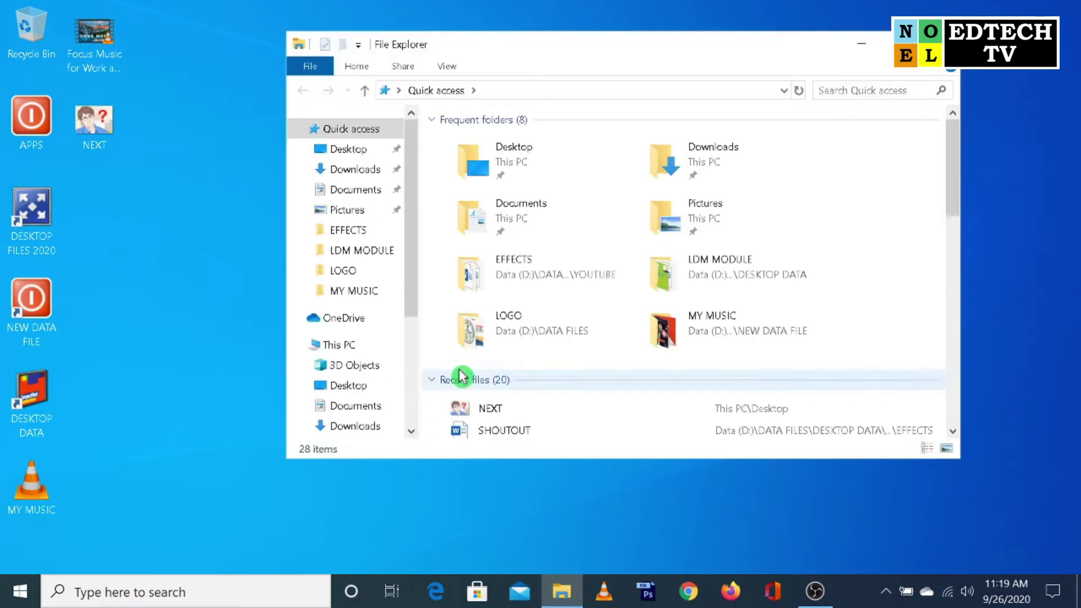
left_click(379, 345)
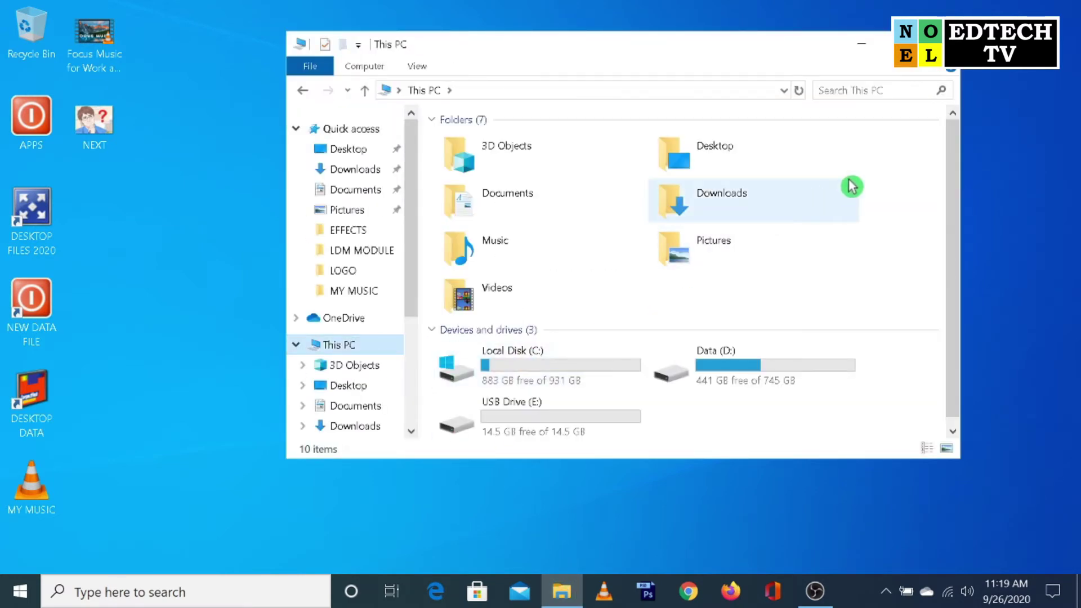
left_click(887, 44)
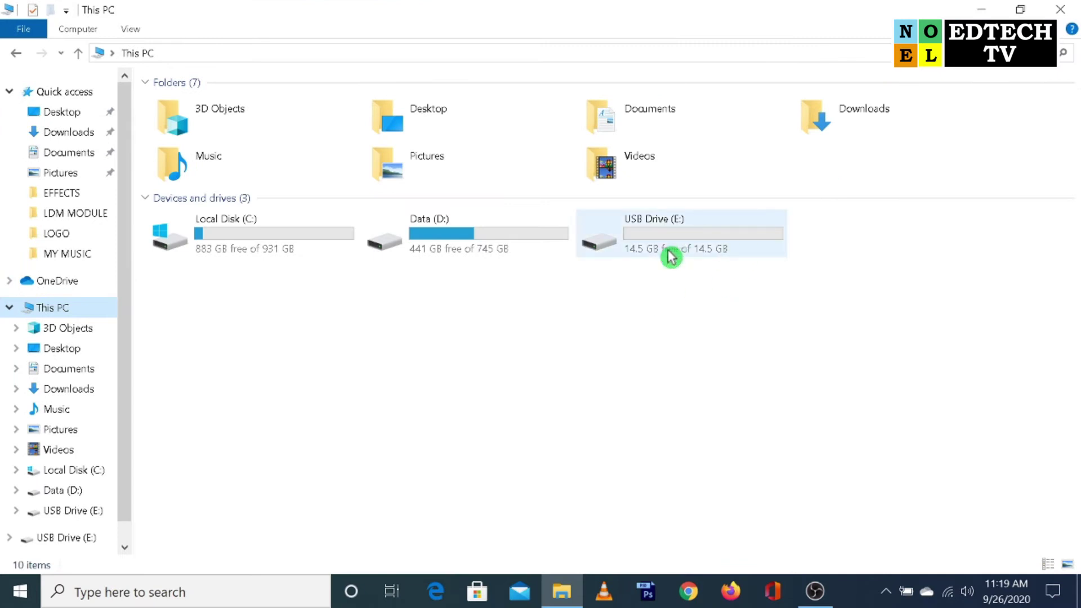
double_click(671, 257)
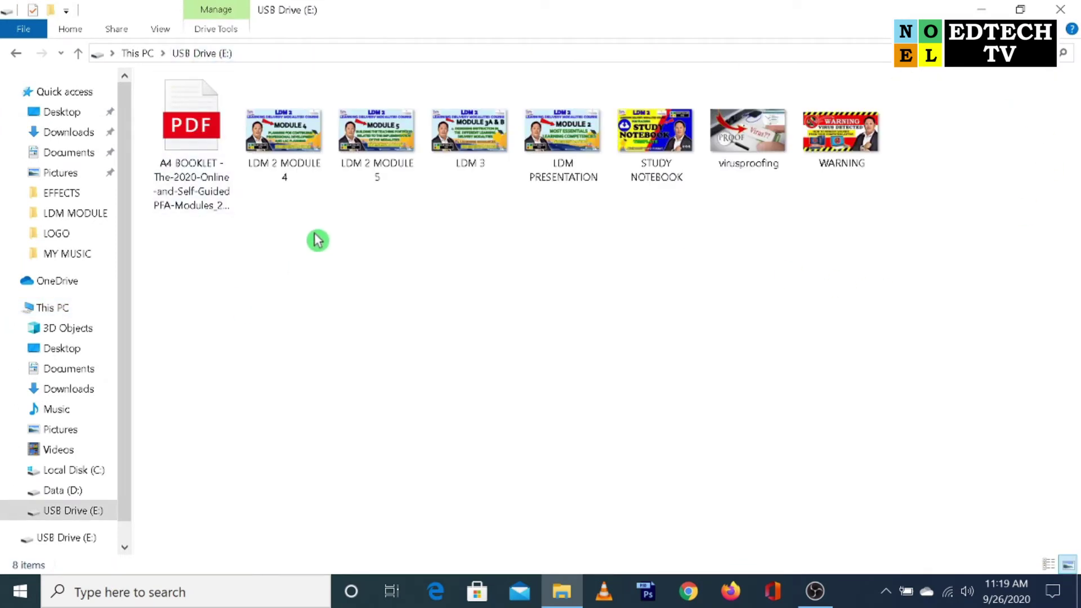
left_click_drag(287, 207, 890, 76)
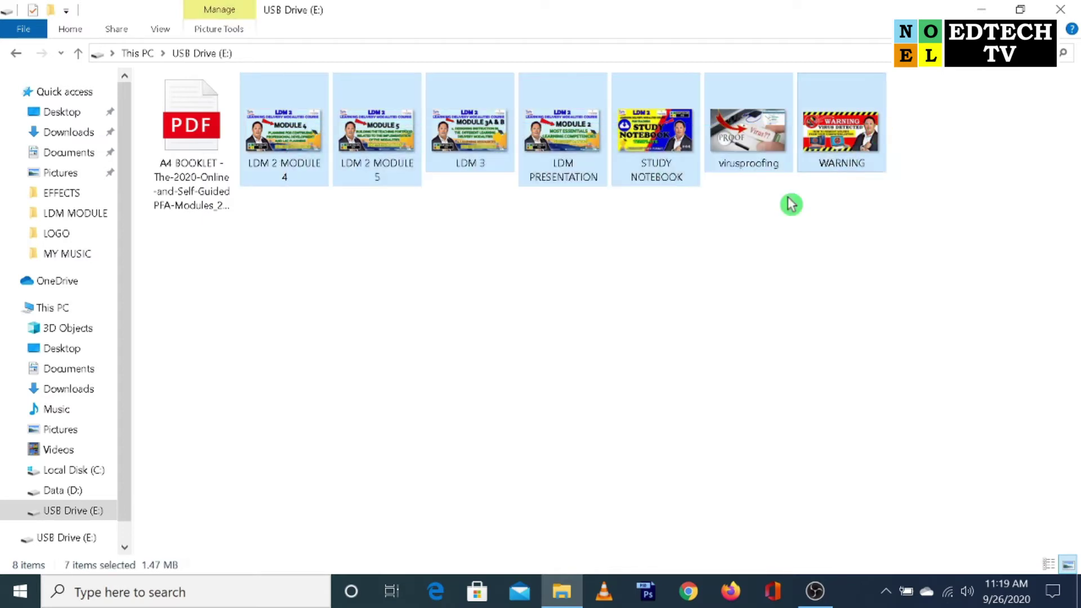
left_click(326, 260)
left_click(213, 147)
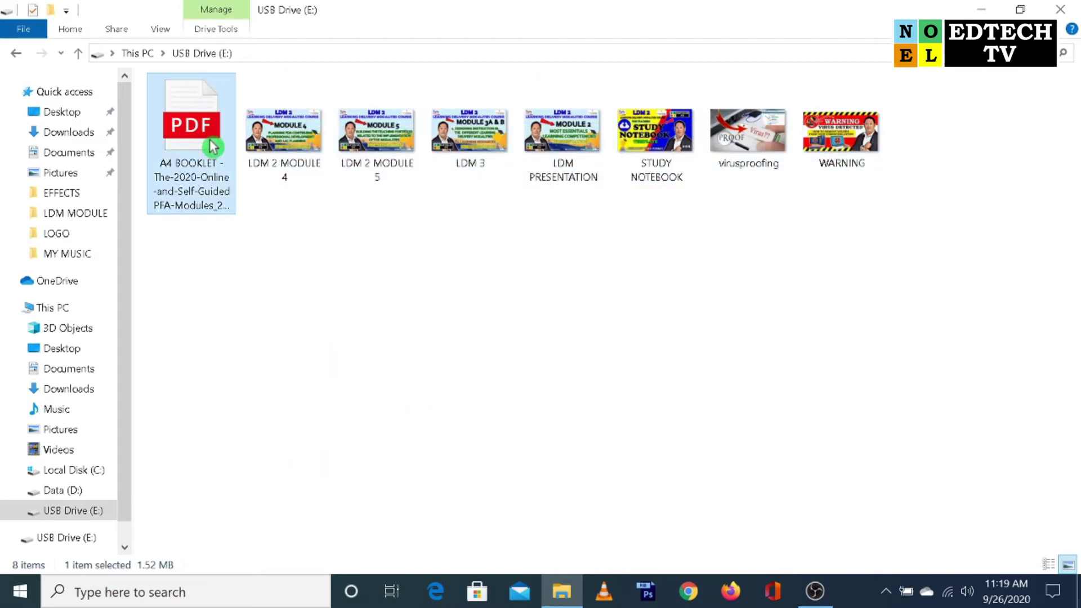
left_click(766, 323)
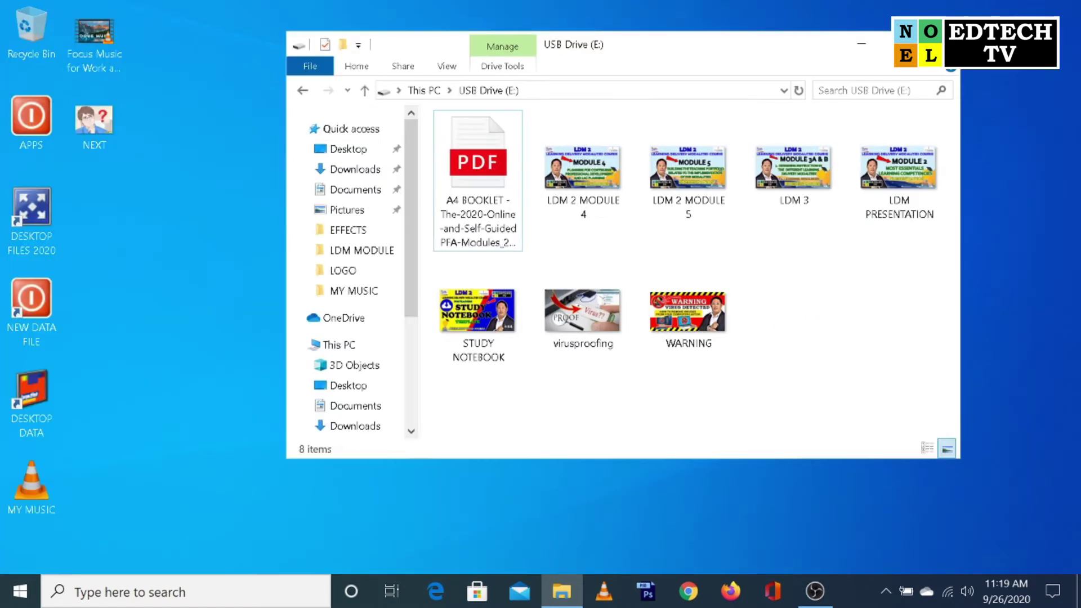
- Restore the window to its smaller size and permanently delete all eight files on USB Drive (E:)
left_click(1020, 9)
left_click_drag(465, 394, 921, 160)
right_click(914, 175)
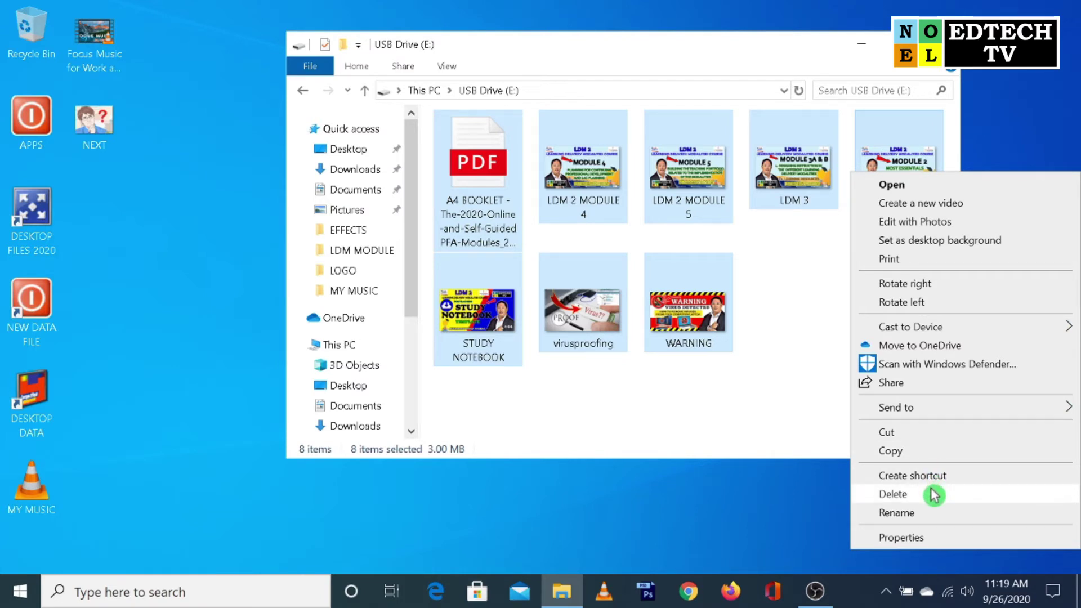
left_click(893, 494)
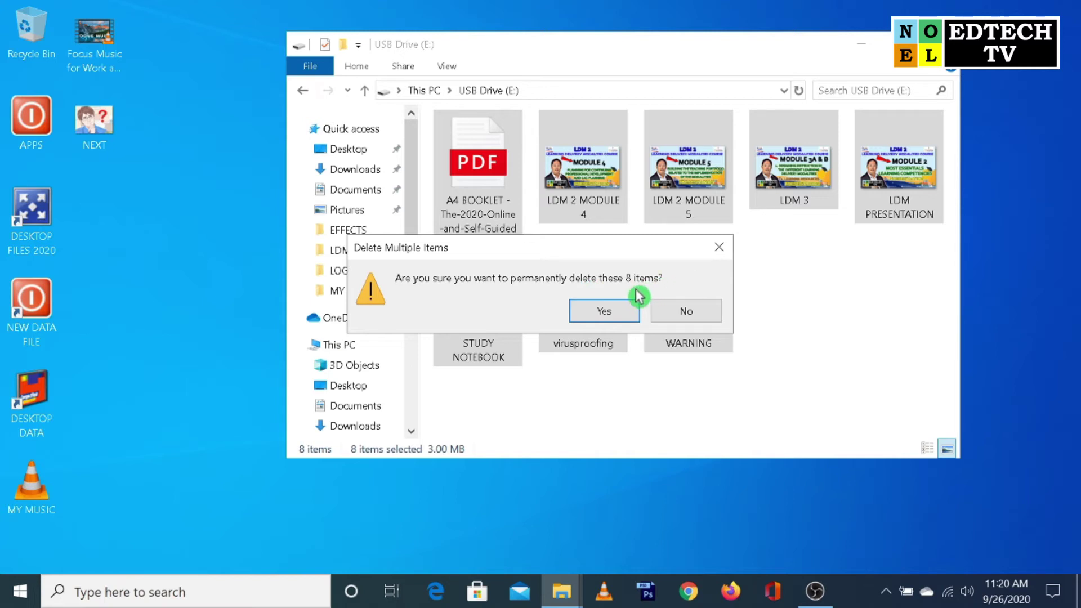
left_click(604, 311)
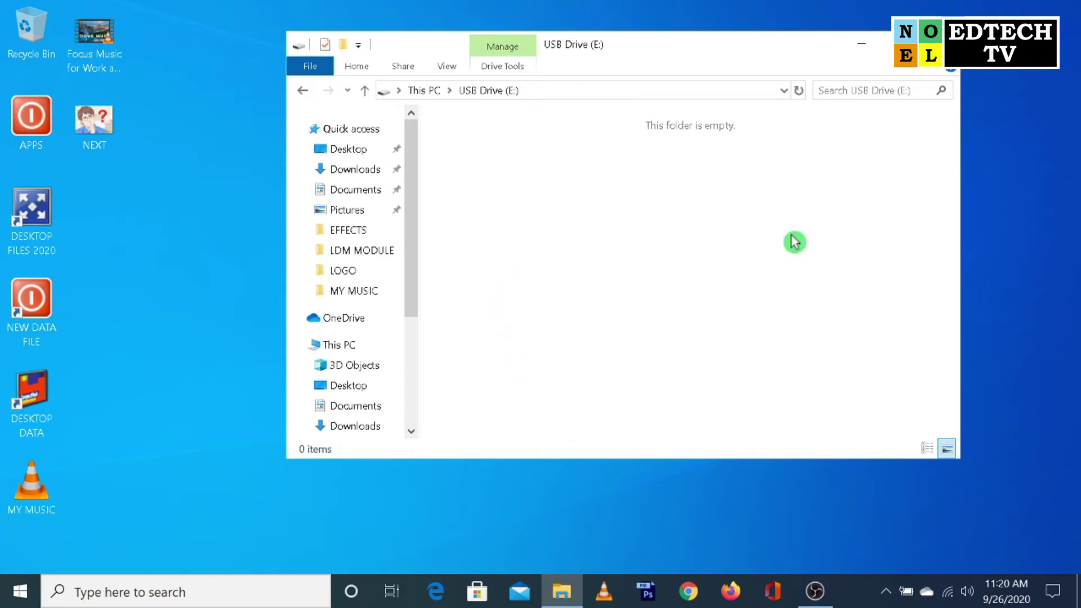
- Check the Recycle Bin for the files deleted from the USB drive, and close both windows
double_click(38, 35)
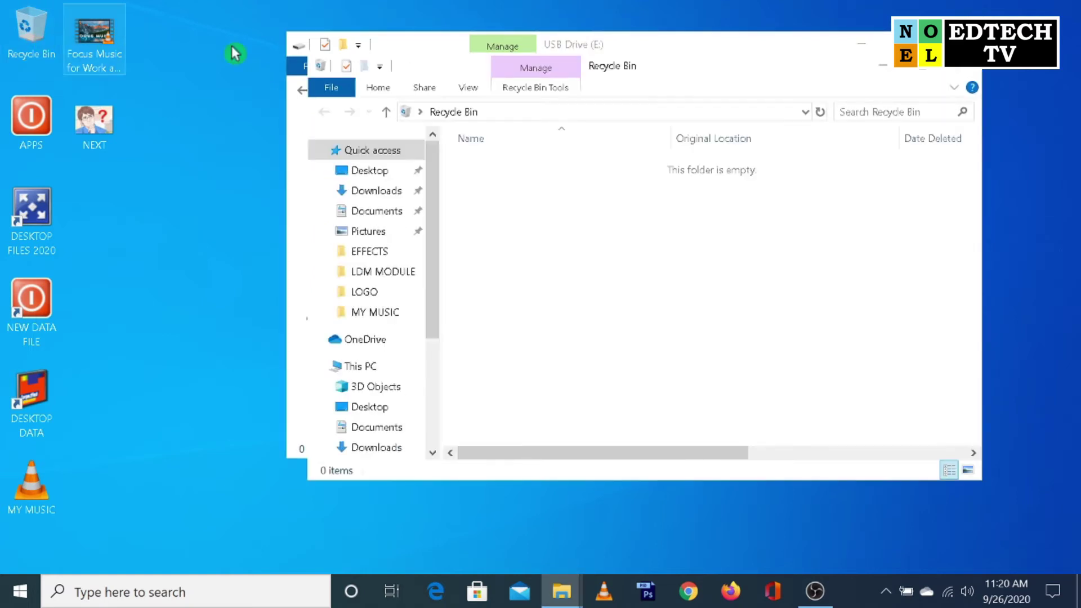
left_click_drag(732, 76, 423, 129)
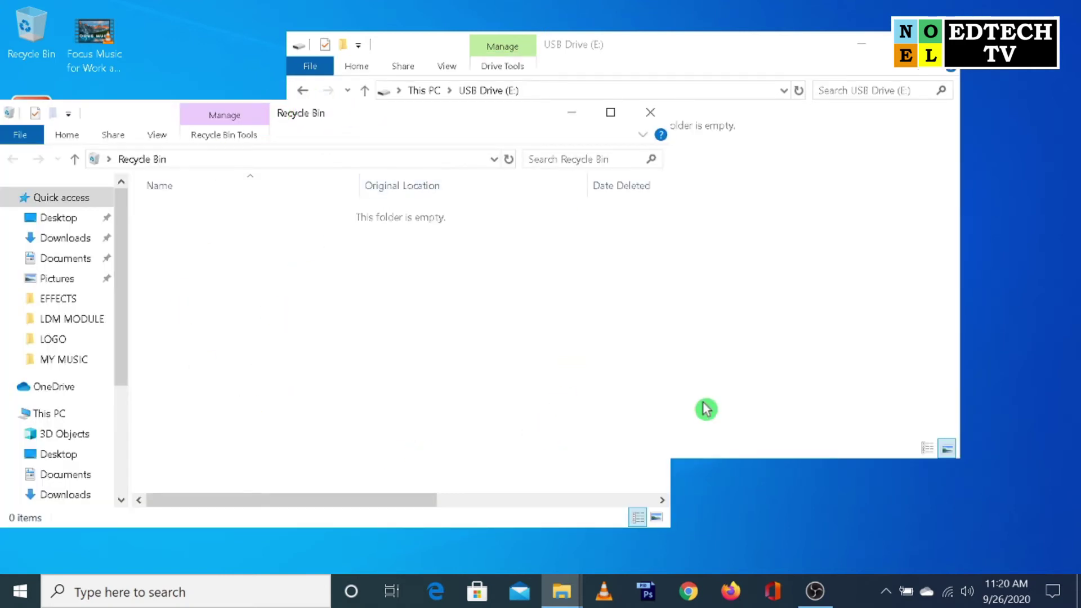
left_click(847, 318)
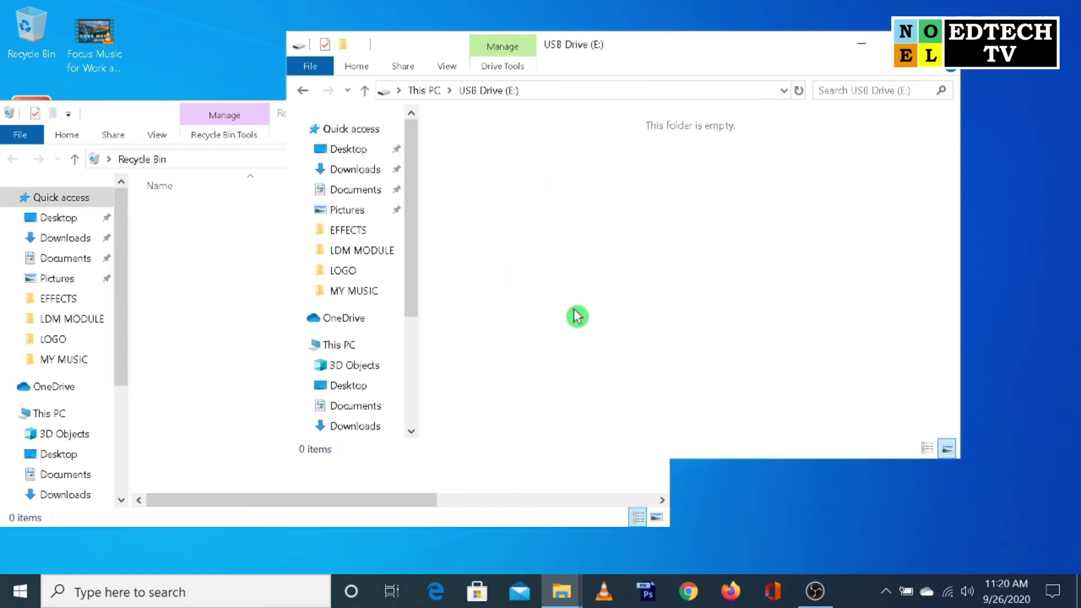
left_click(143, 125)
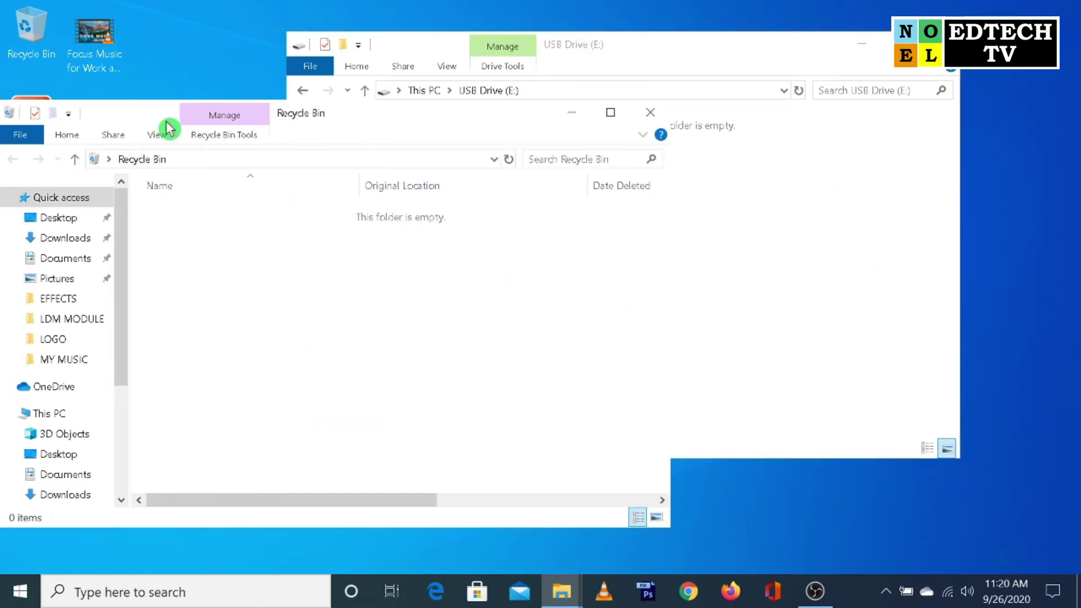
left_click(653, 116)
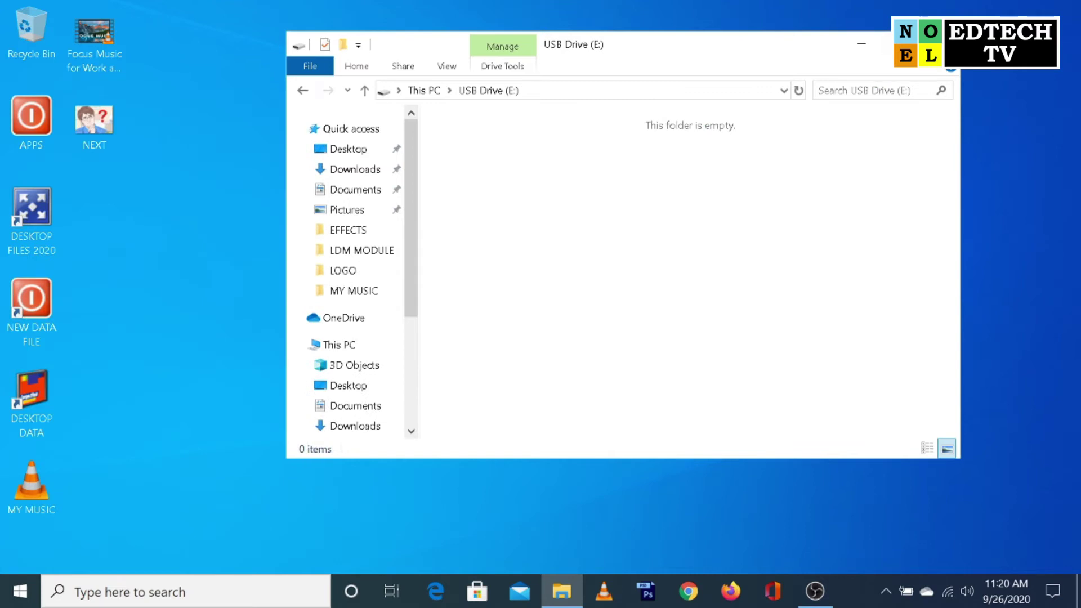
left_click(946, 44)
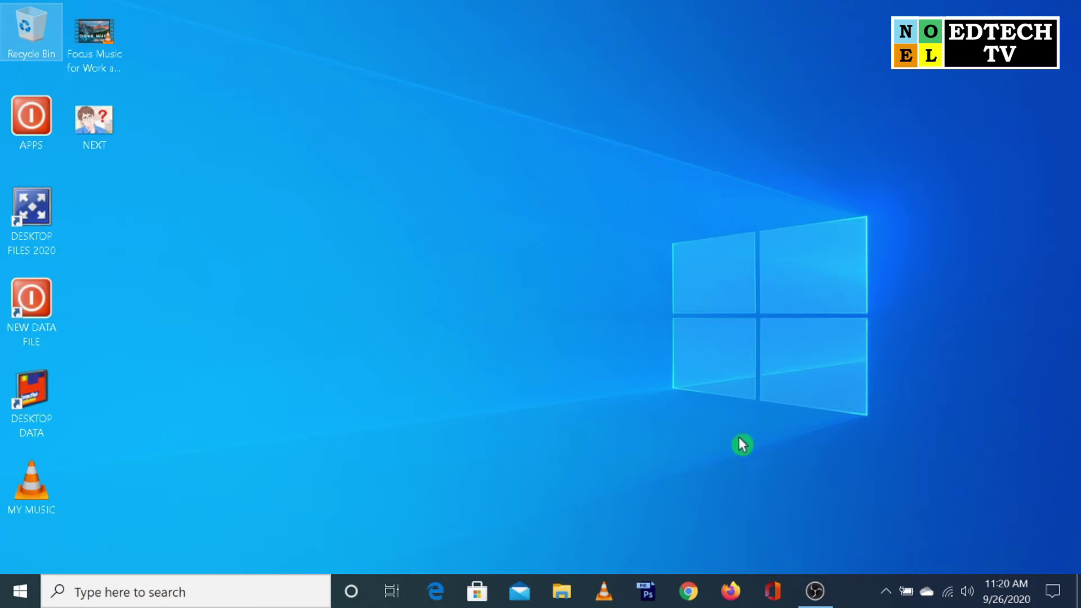
- Switch to Chrome, search Google for RECUVA, and open the CCleaner page for downloading Recuva
left_click(688, 596)
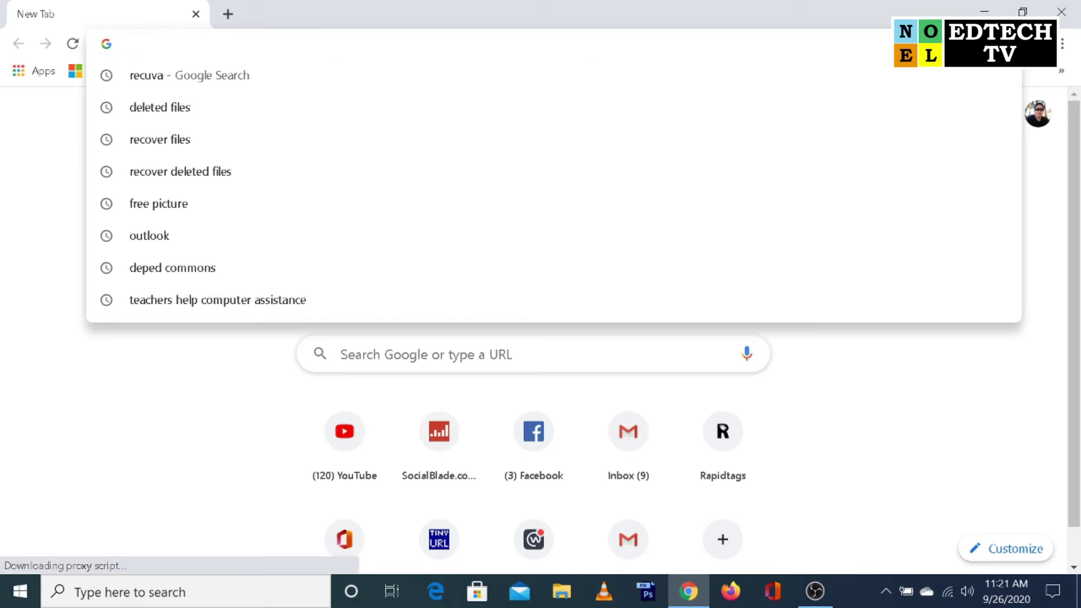
type("RECUVA")
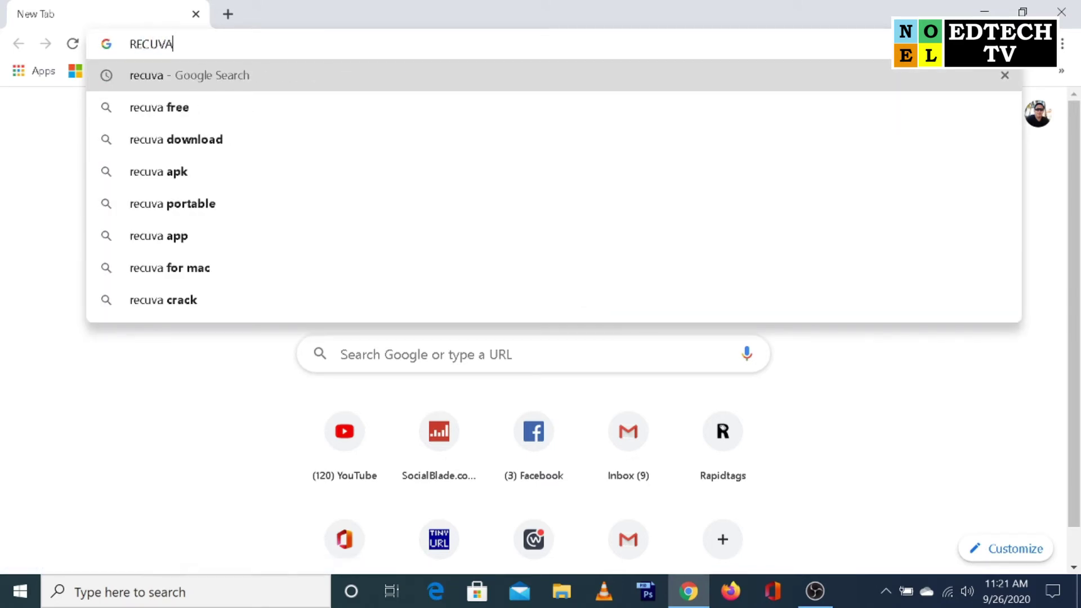
key("Return")
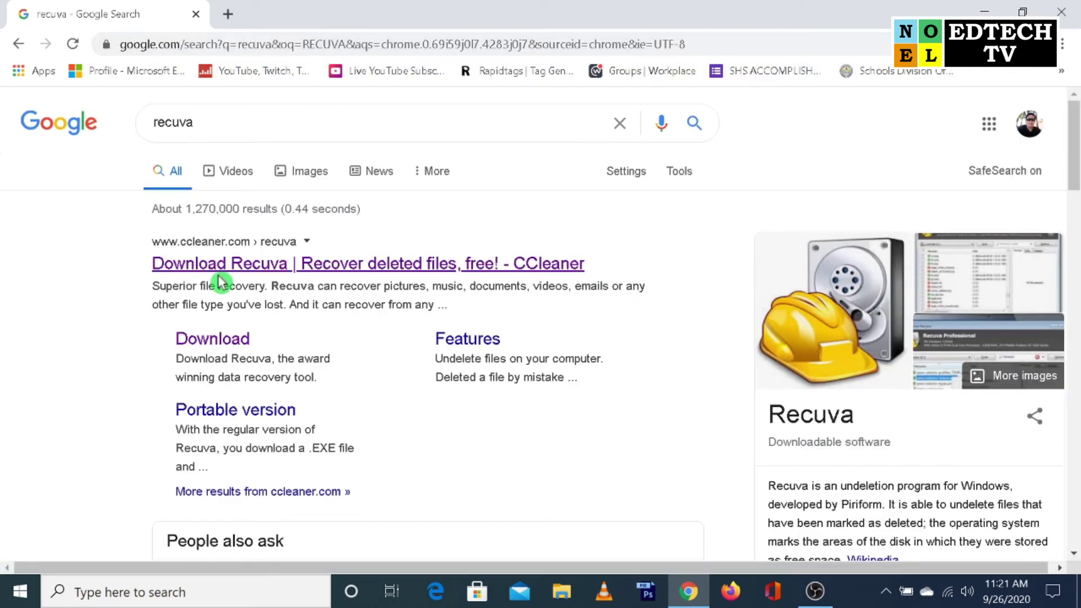
left_click(304, 276)
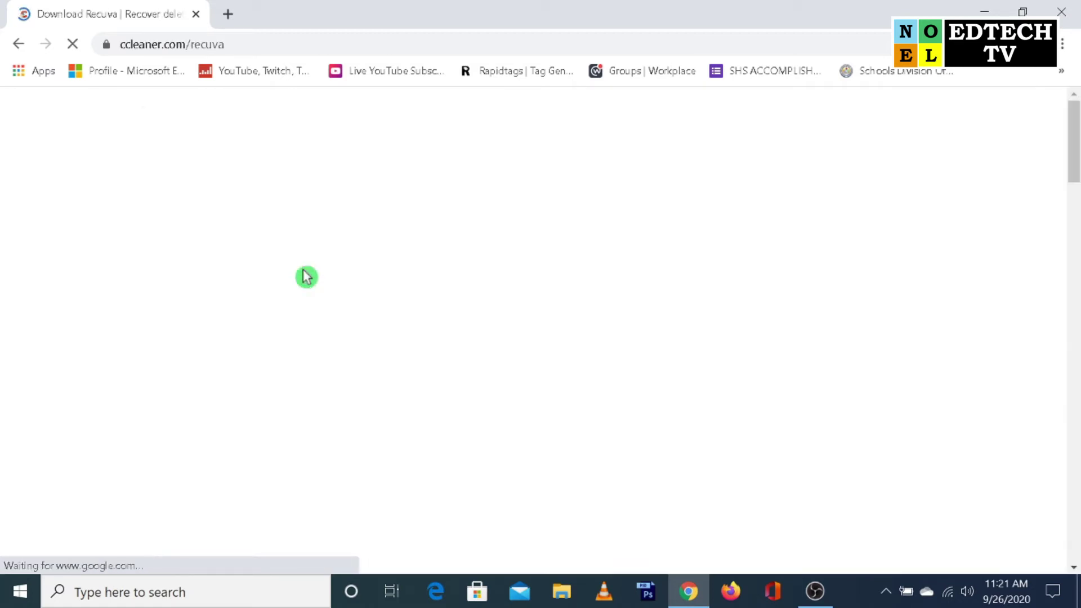
- Compare the Recuva versions on the page and download the installer of the free version
scroll(895, 310, "down", 3)
scroll(860, 339, "up", 3)
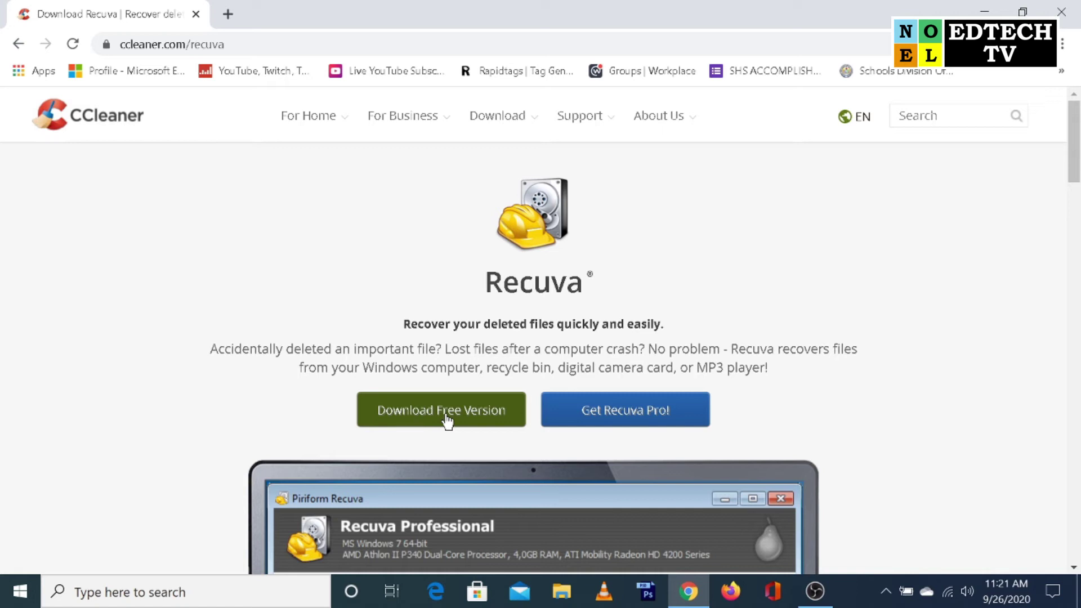
scroll(714, 446, "down", 15)
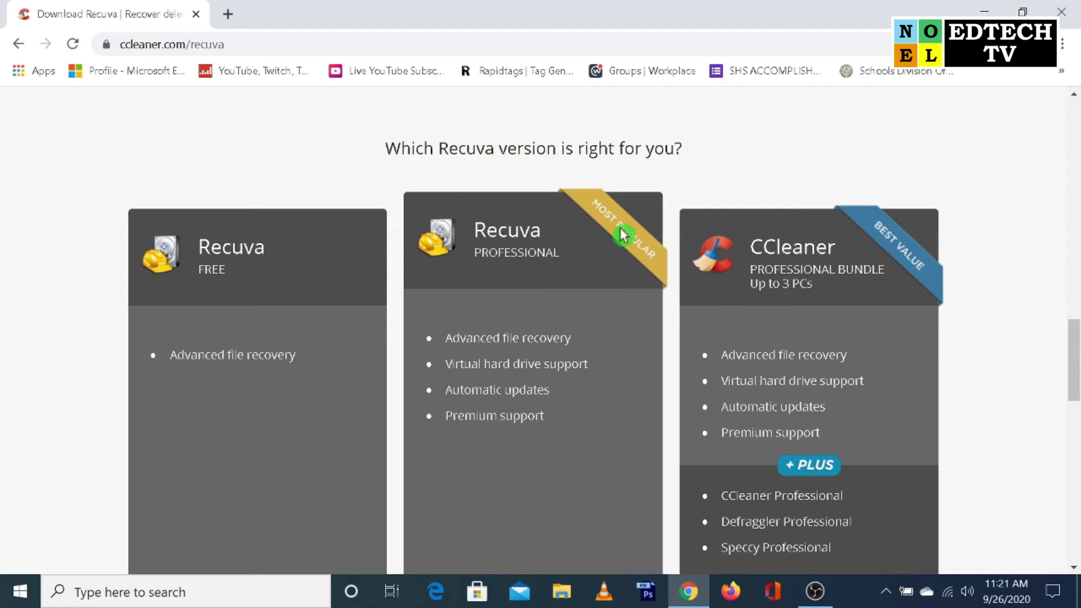
scroll(620, 263, "down", 5)
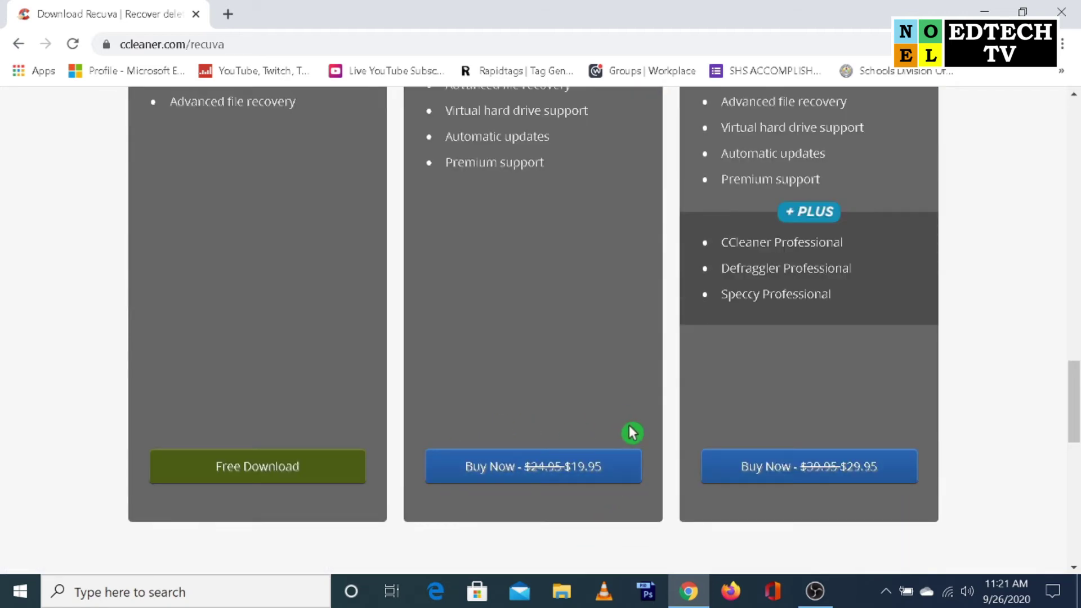
scroll(632, 432, "up", 5)
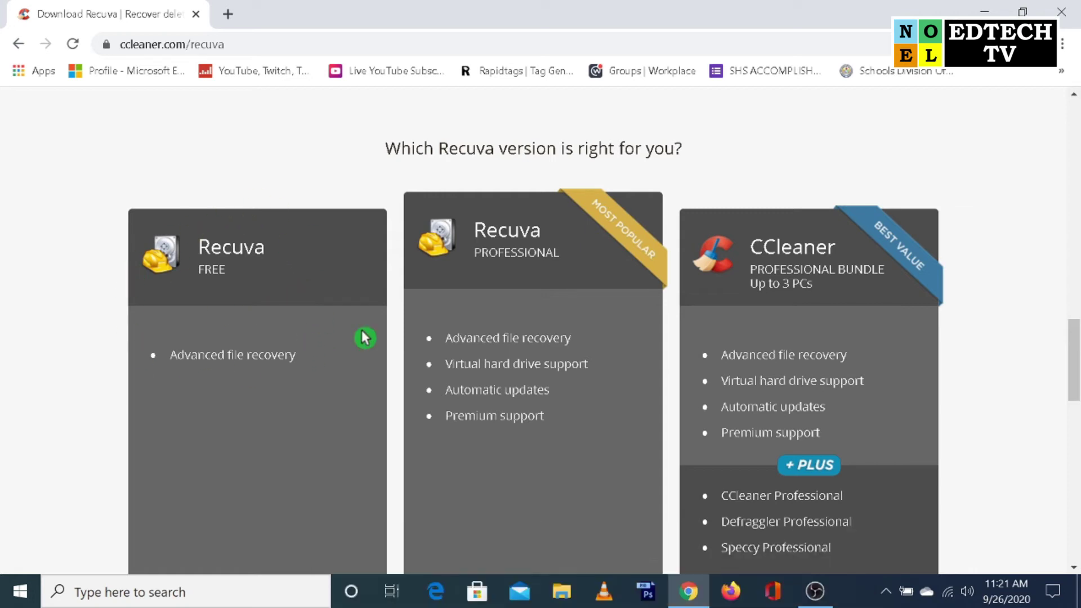
scroll(179, 378, "down", 1)
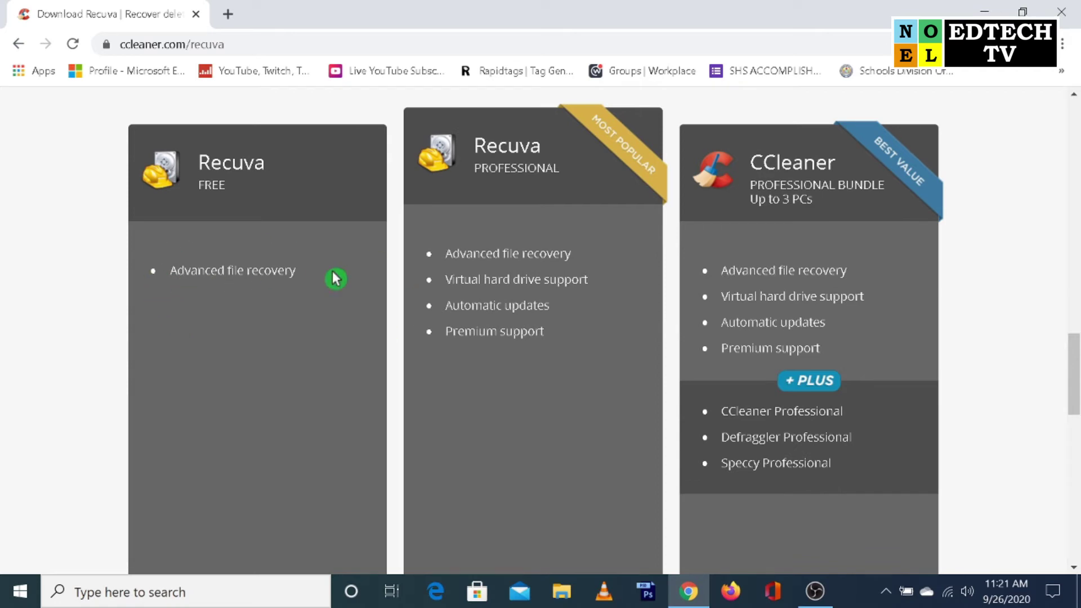
scroll(244, 287, "down", 3)
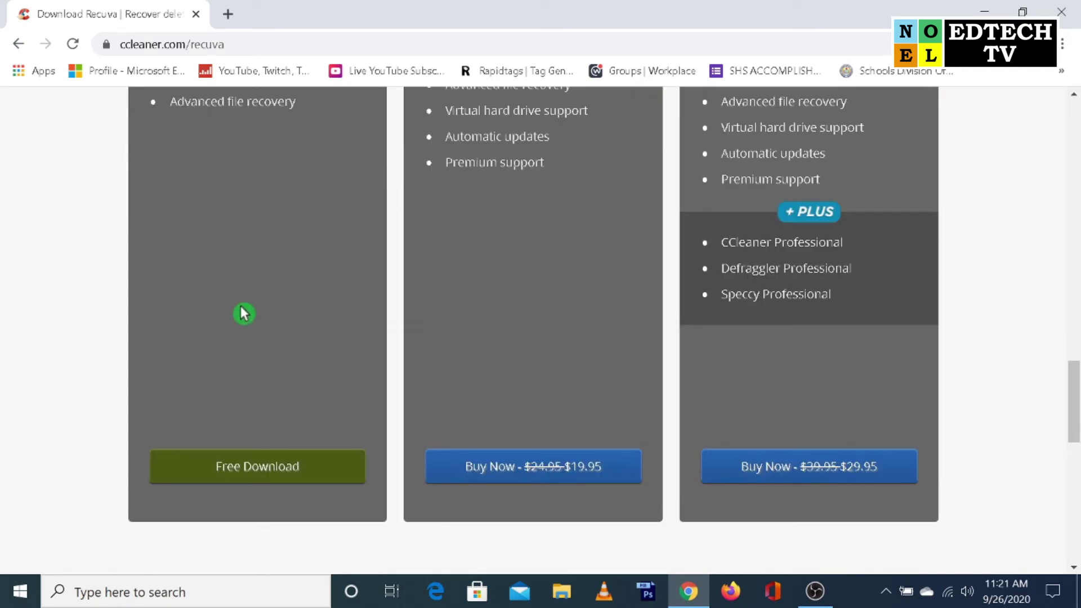
left_click(318, 384)
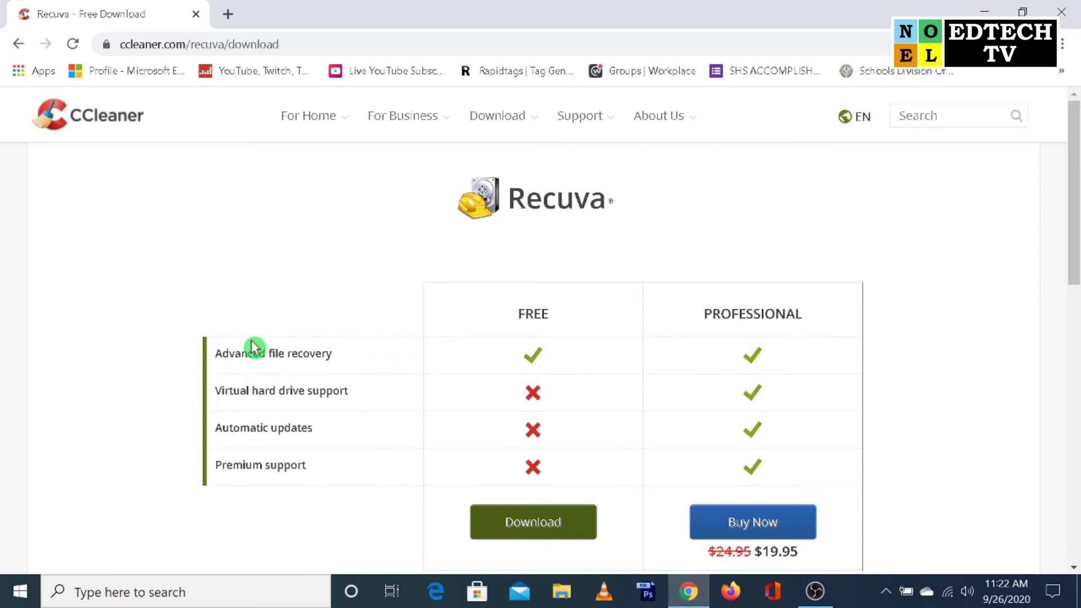
left_click(560, 529)
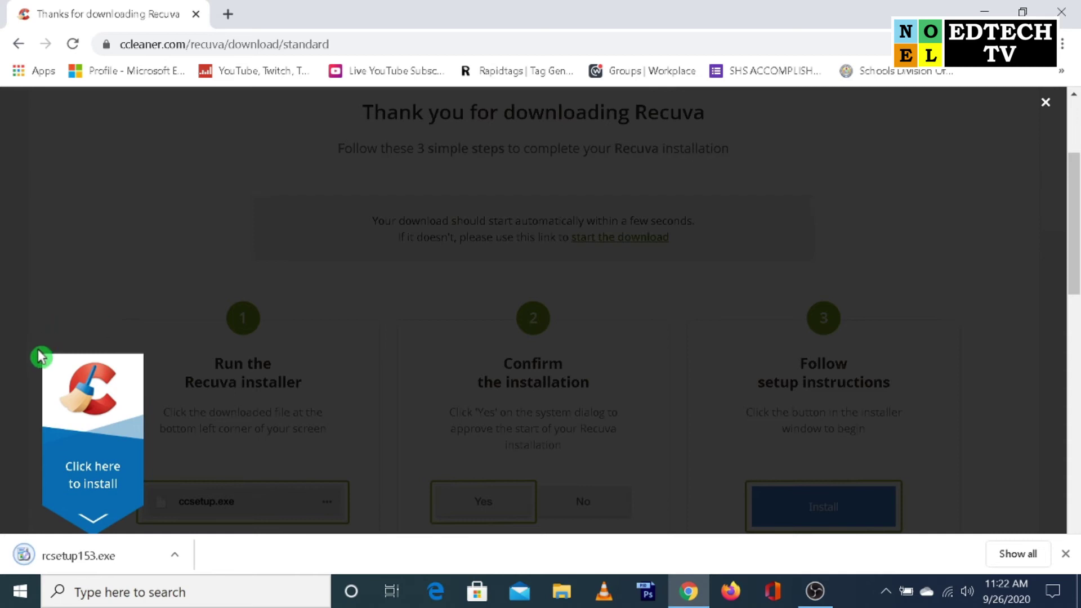
- Run the downloaded rcsetup153.exe installer, close the browser, and install Recuva v1.53 with the default settings
left_click(24, 554)
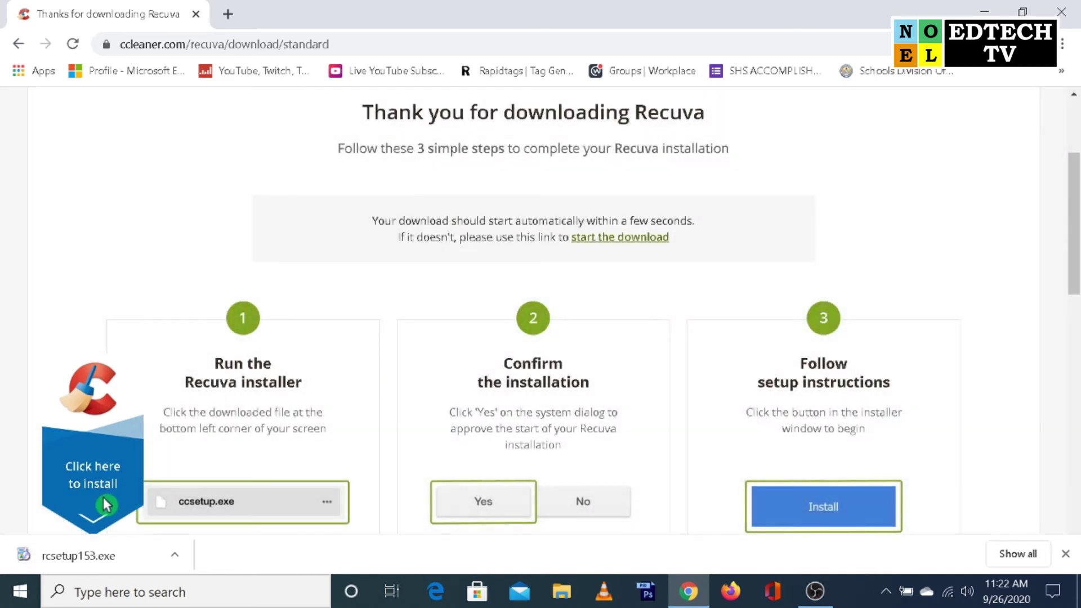
left_click(130, 562)
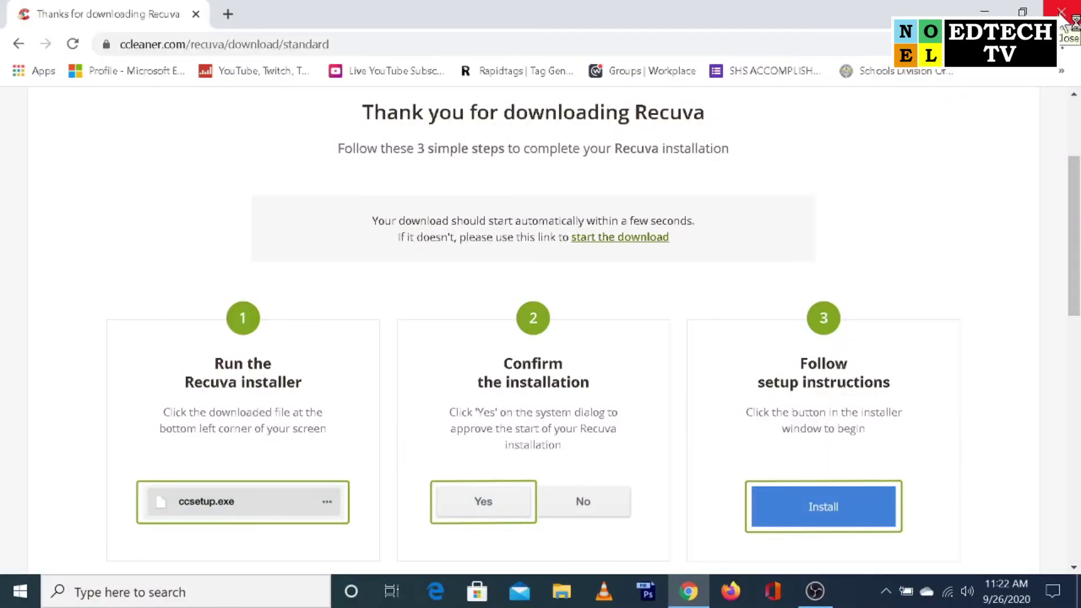
left_click(1062, 14)
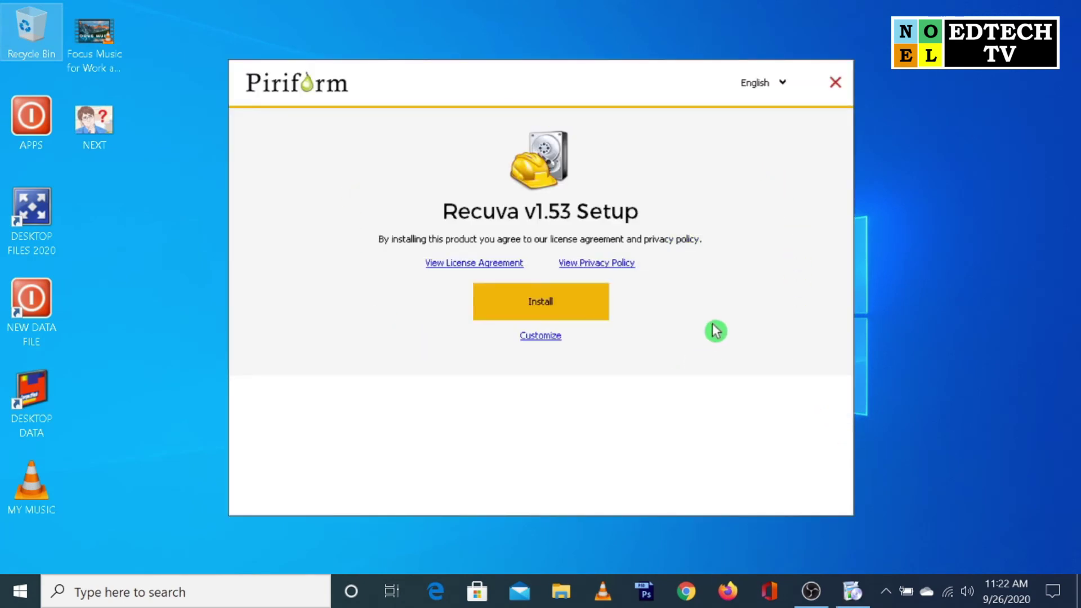
left_click(562, 303)
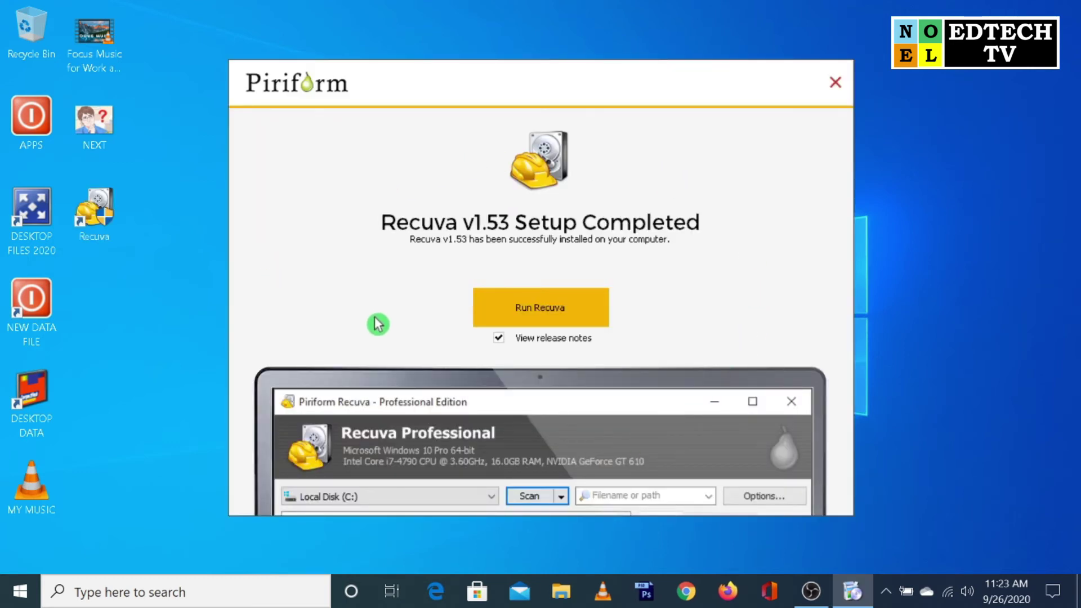
- Launch Recuva, close the release notes page, and set the wizard to look for all files
left_click(585, 304)
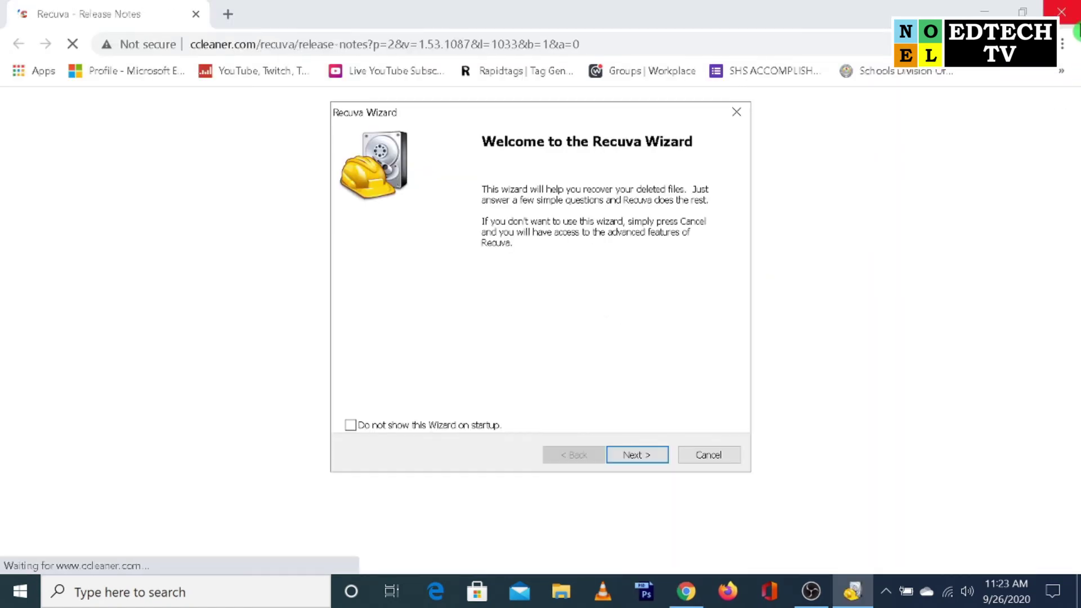
left_click(1067, 12)
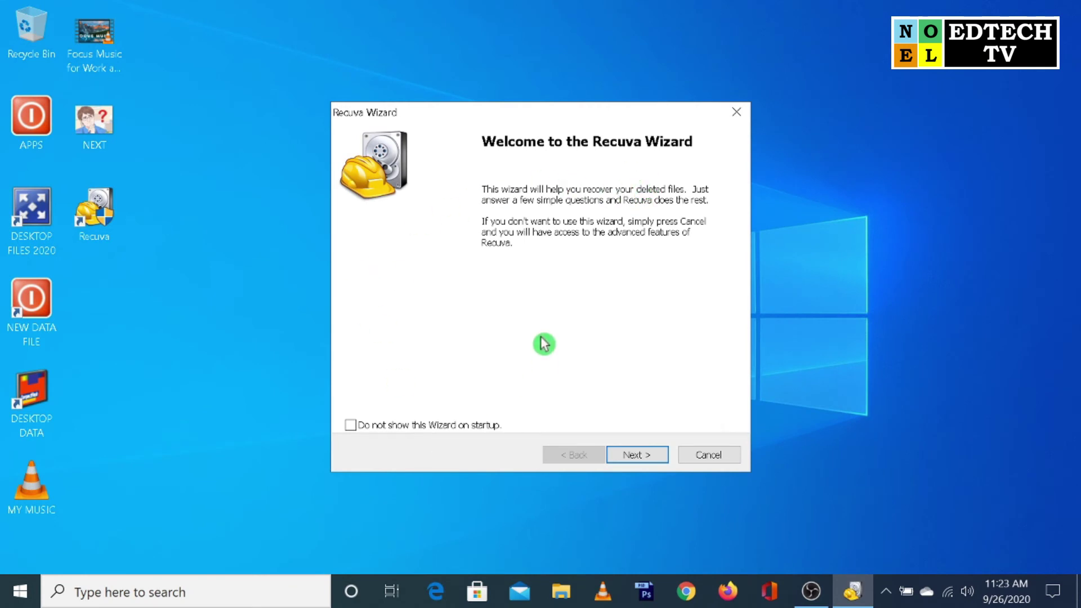
left_click(647, 459)
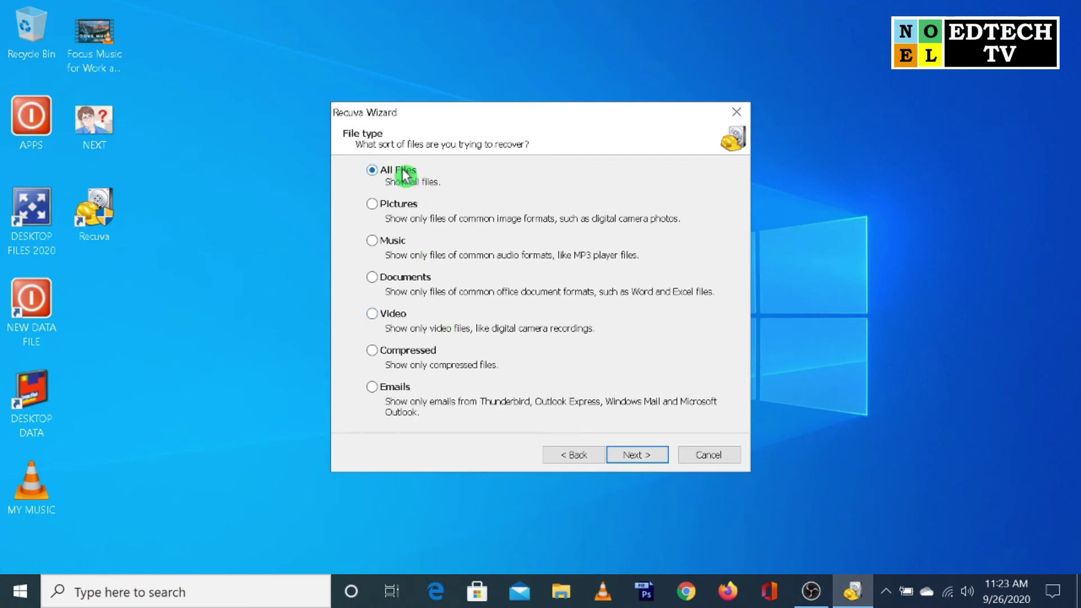
left_click(662, 460)
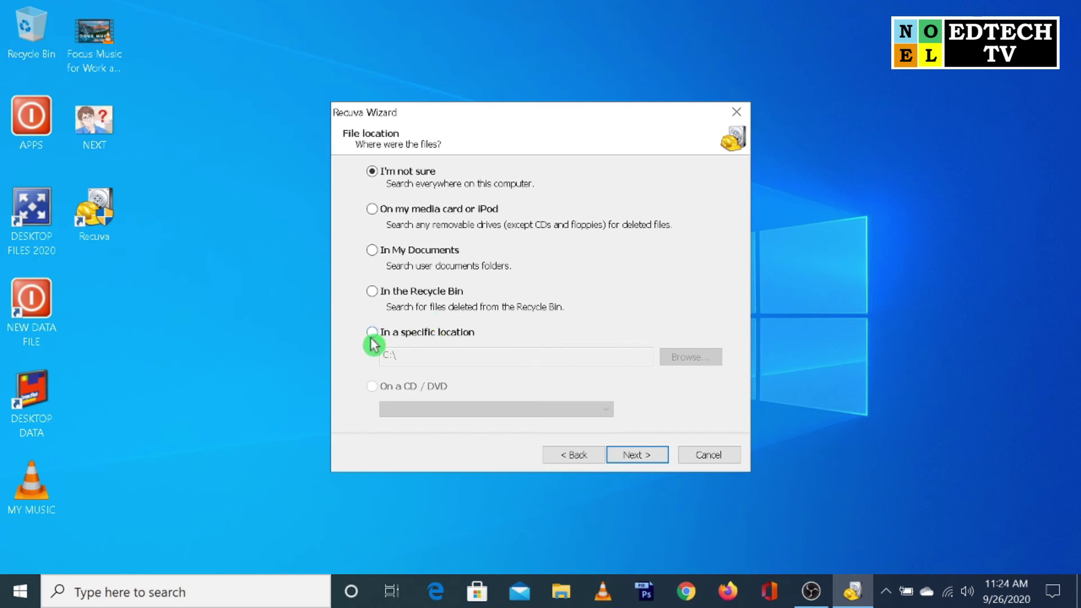
- Set the specific search location to USB Drive (E:) and start the search without Deep Scan
left_click(409, 336)
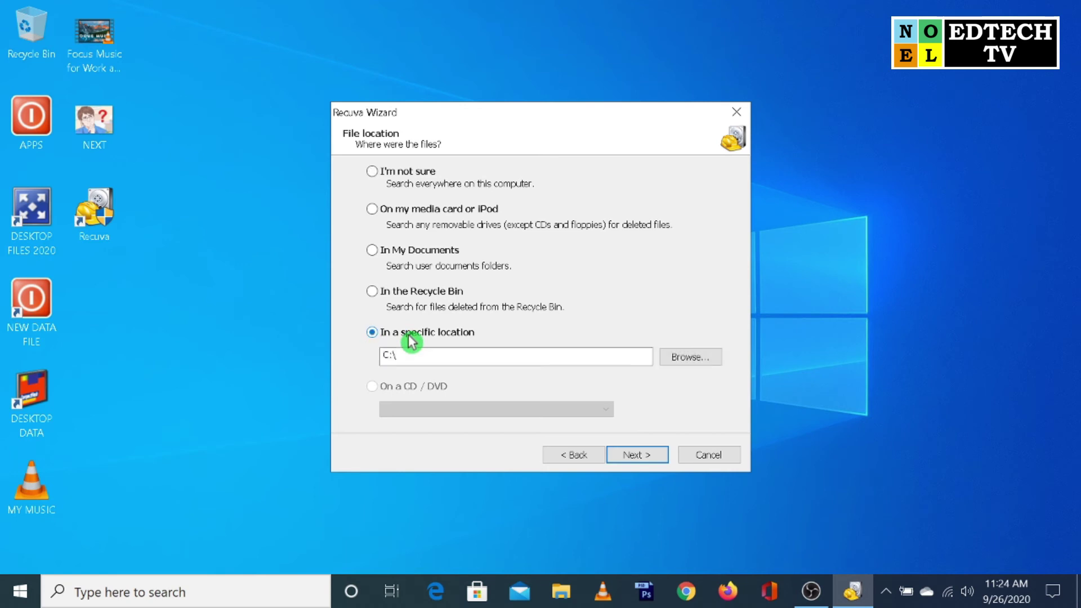
left_click(685, 366)
scroll(603, 340, "down", 2)
scroll(603, 340, "down", 3)
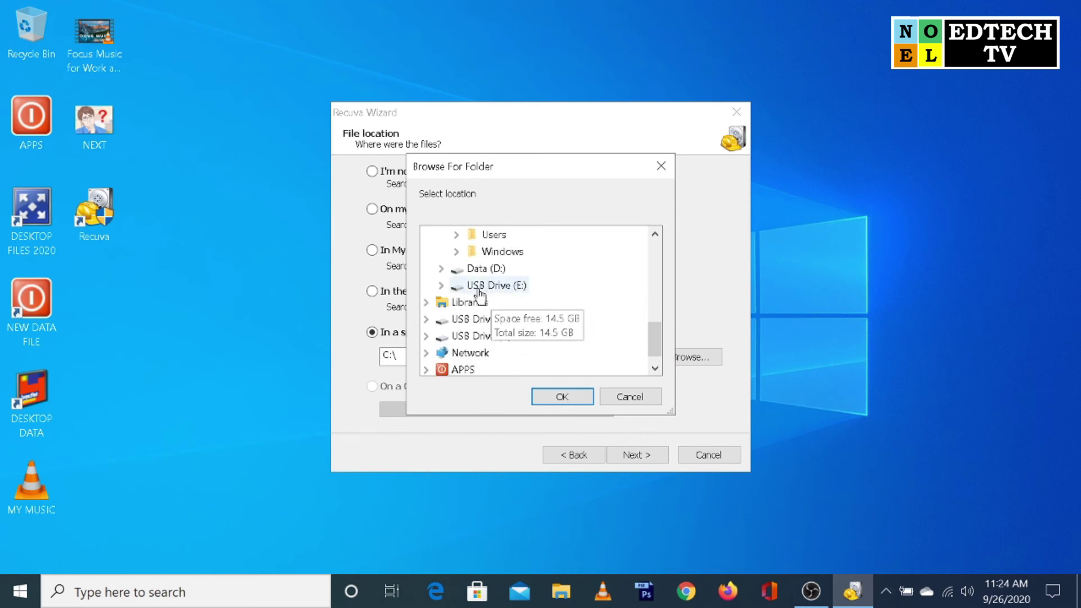
left_click(495, 287)
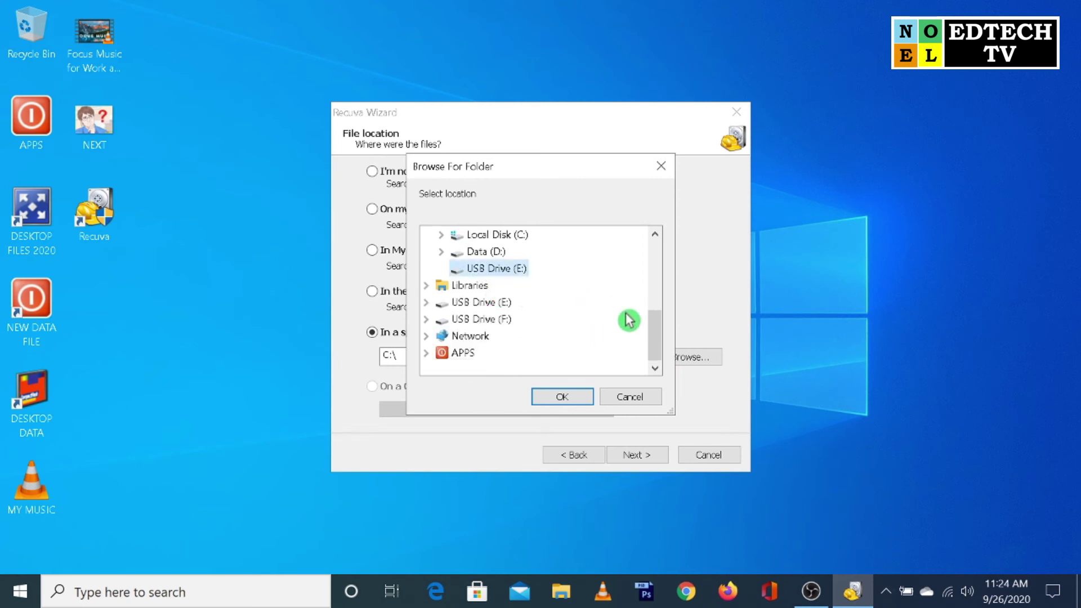
left_click(558, 396)
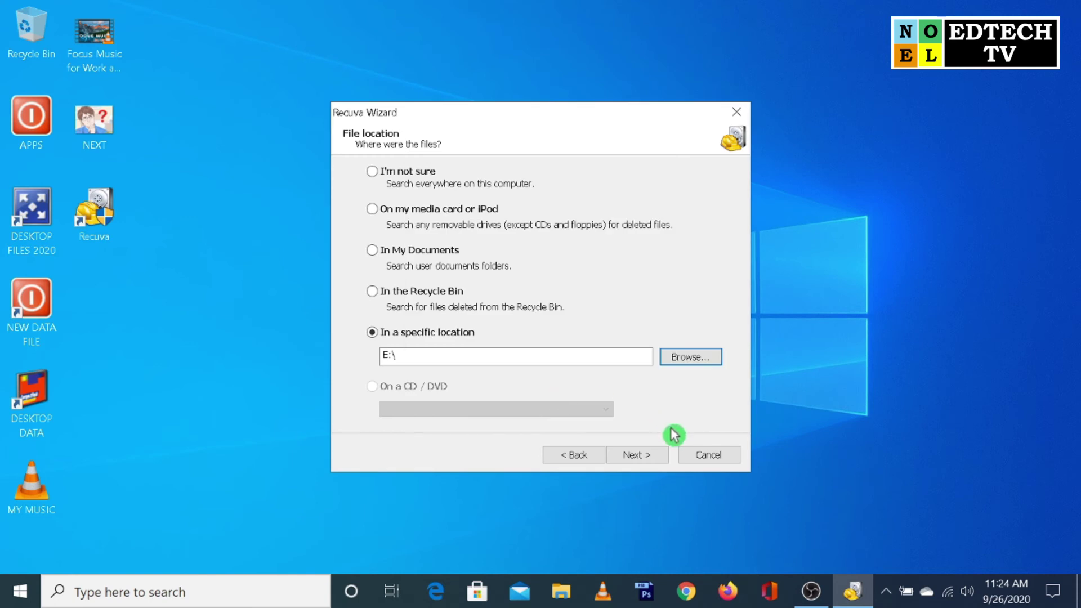
left_click(652, 466)
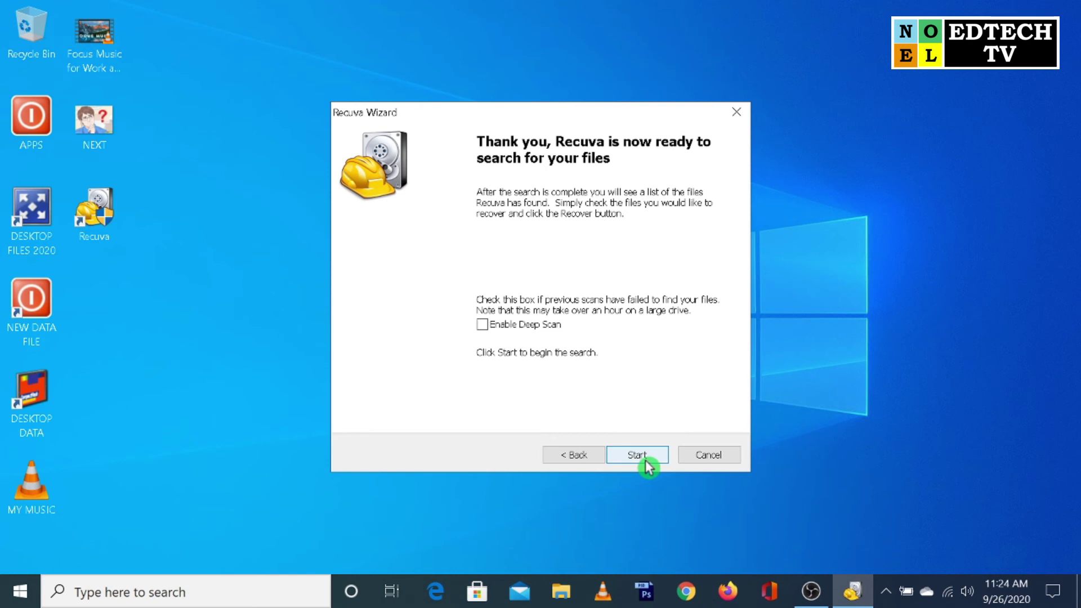
left_click(638, 454)
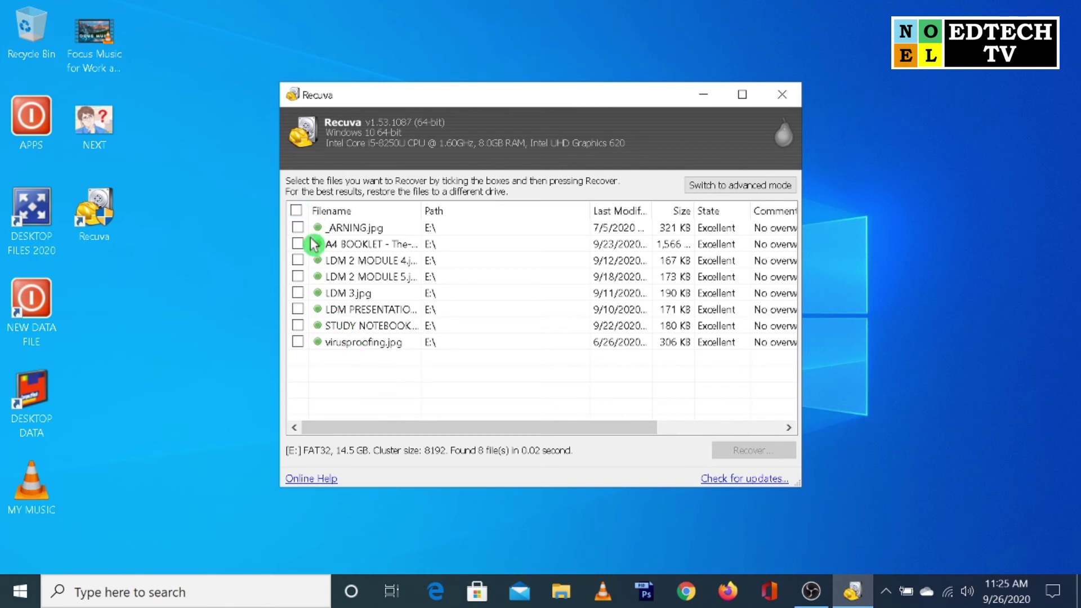
- Select all the found files for recovery and widen the Filename column slightly
left_click(296, 211)
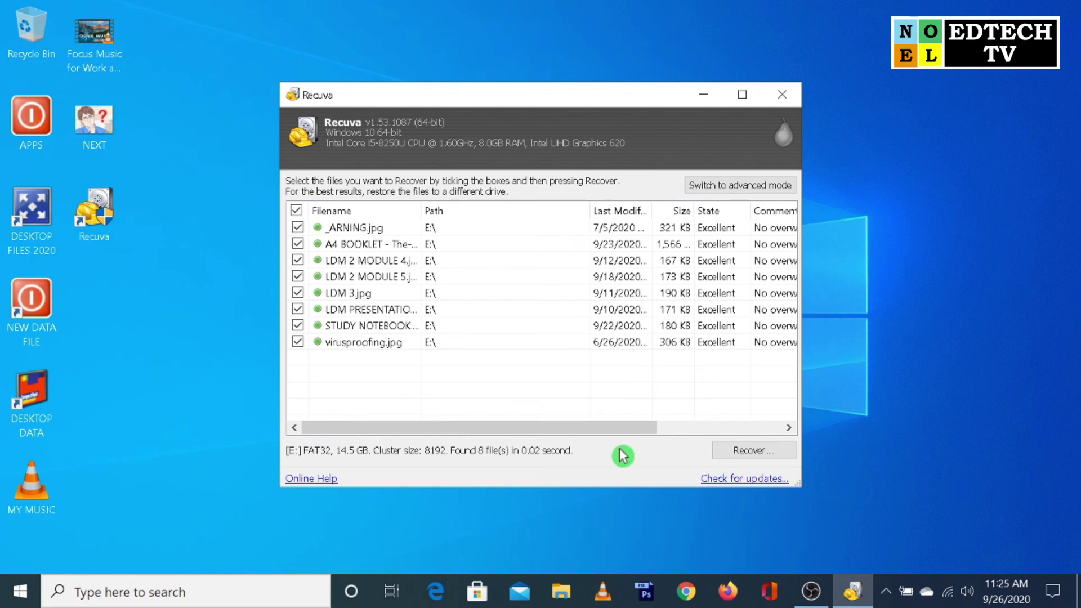
left_click(766, 456)
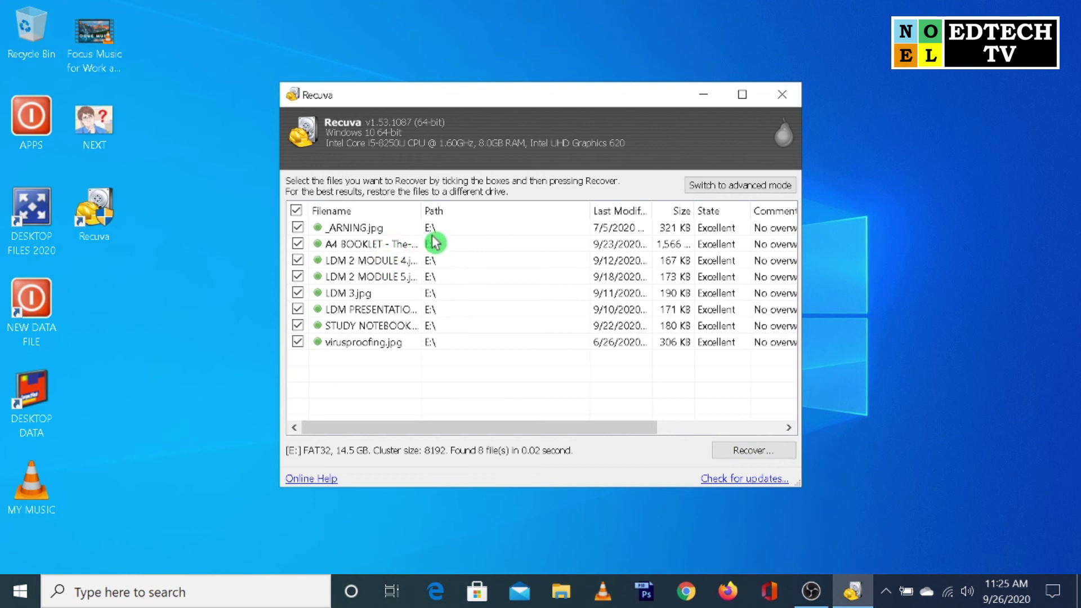
left_click_drag(434, 211, 452, 212)
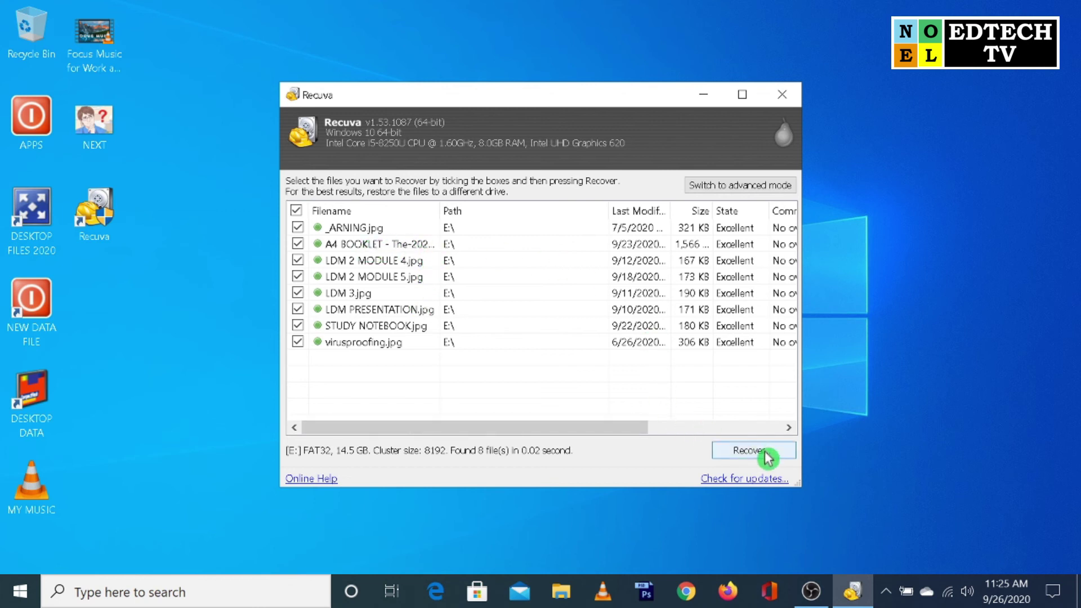
- Open USB Drive (E:) in File Explorer and arrange its window beside the Recuva window
left_click(562, 591)
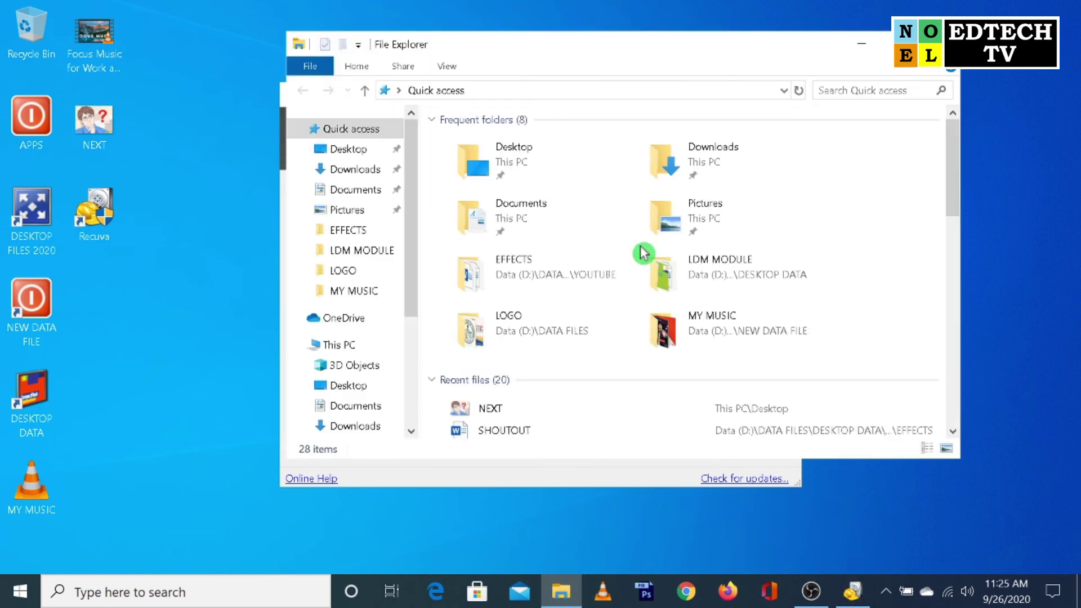
left_click_drag(646, 50, 376, 50)
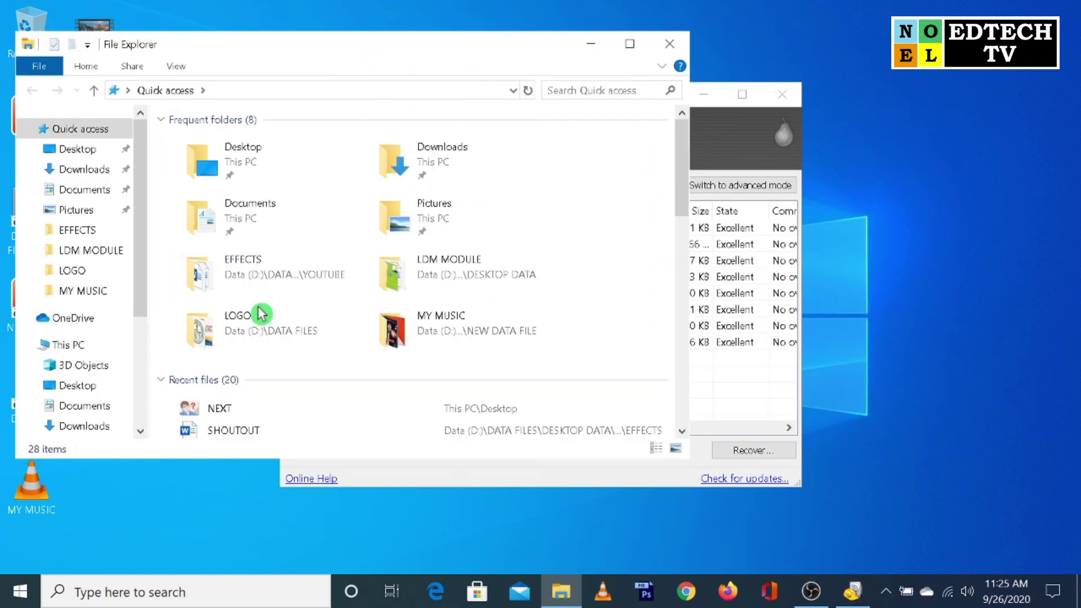
scroll(130, 383, "down", 3)
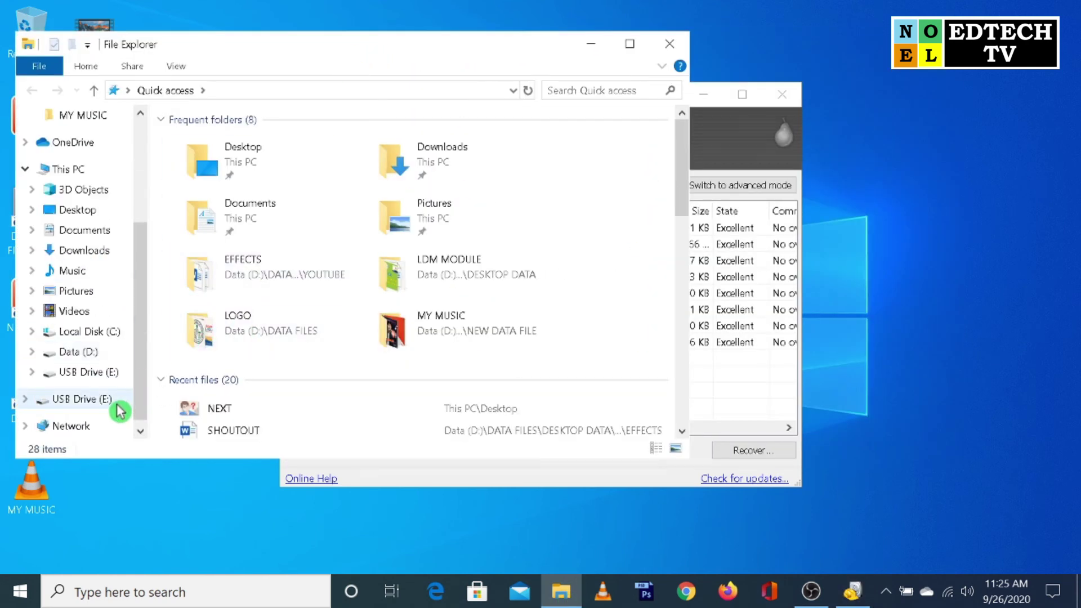
left_click(106, 376)
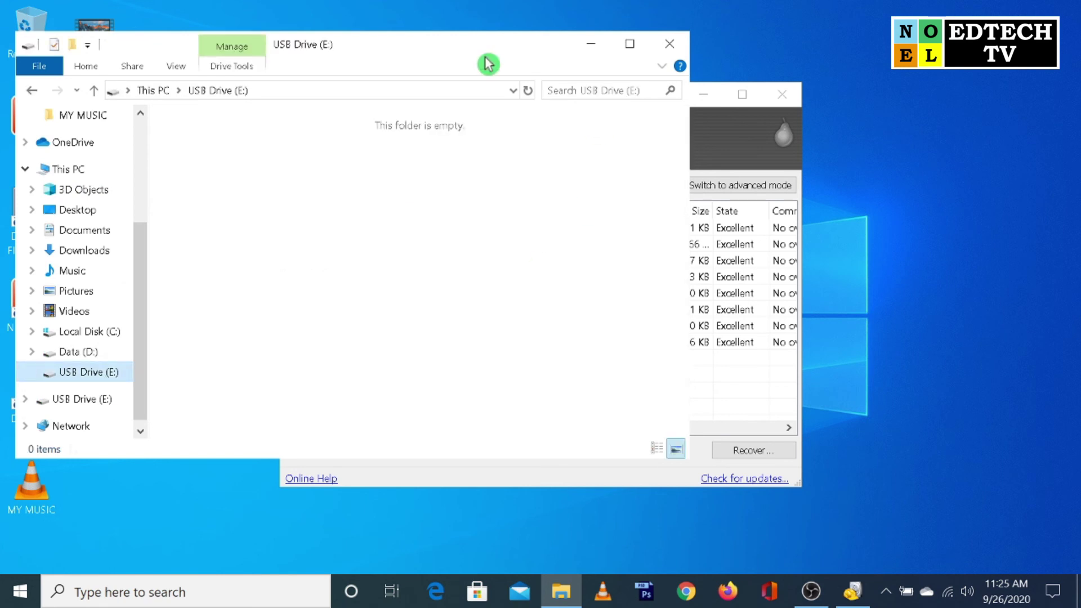
left_click(730, 139)
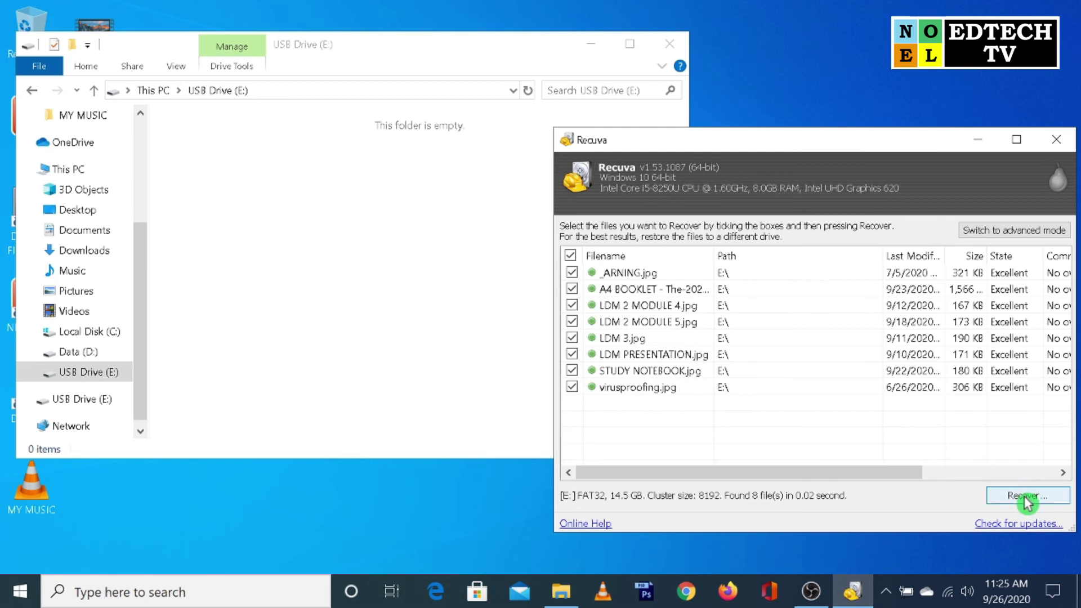
- Recover the selected files to USB Drive (E:), agreeing to restore to the same drive, and dismiss the completion report
left_click(1027, 497)
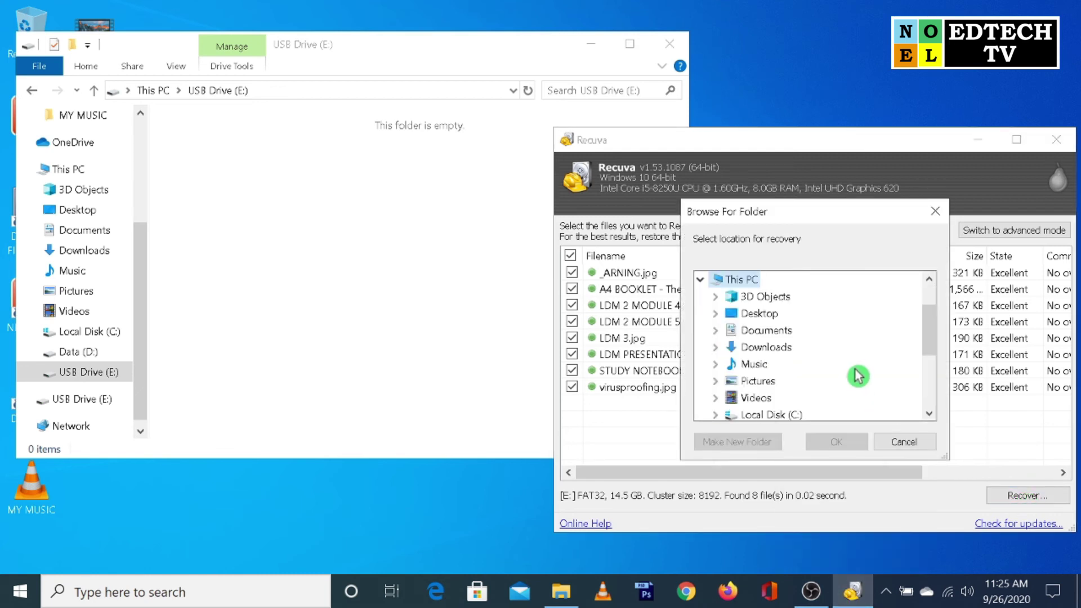
left_click(855, 369)
scroll(858, 375, "down", 1)
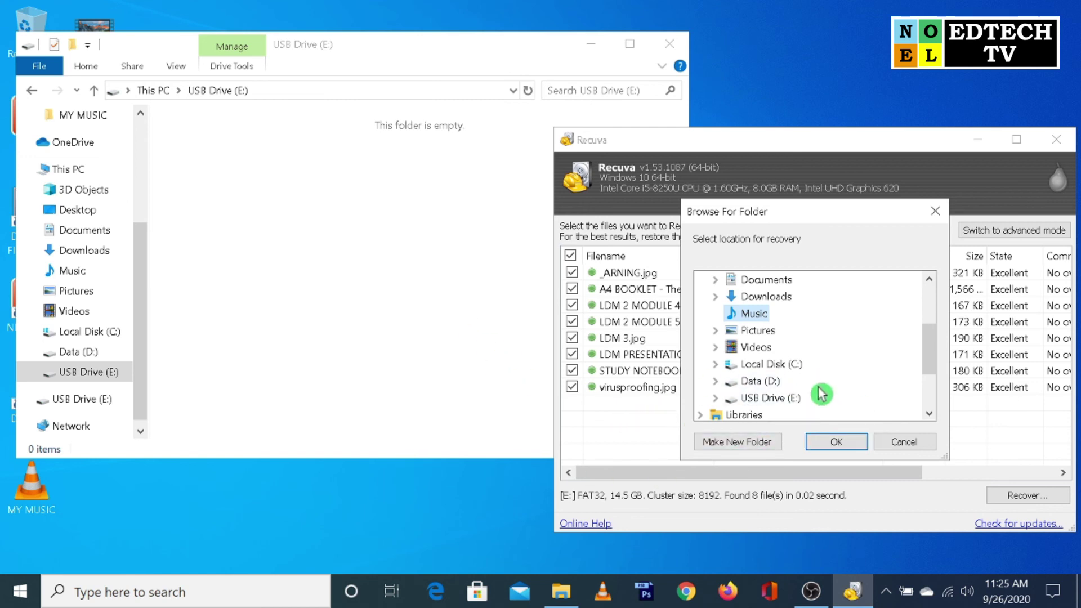
left_click(799, 398)
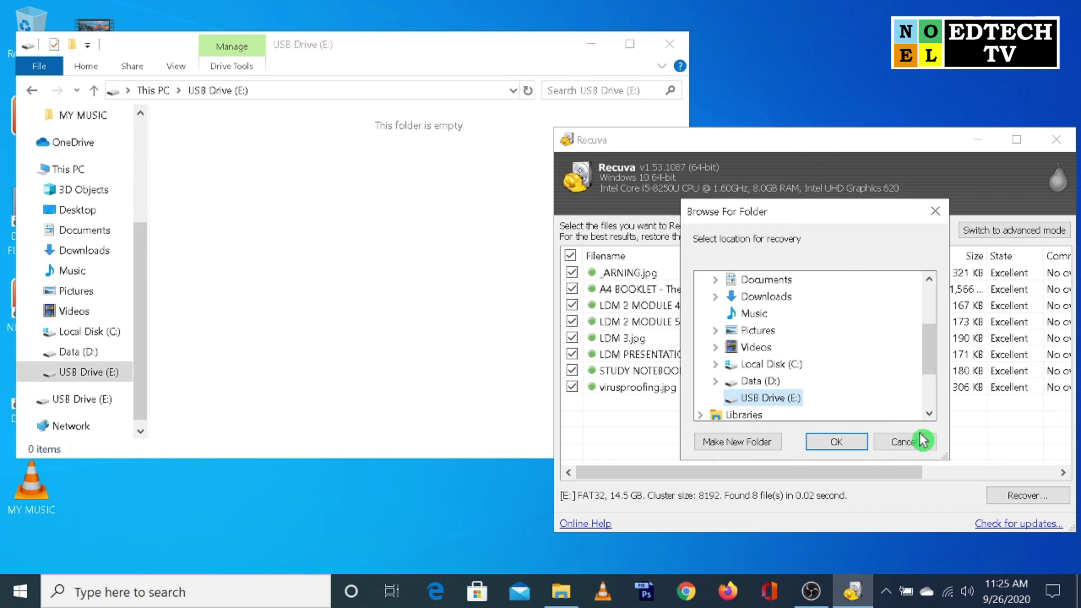
left_click(817, 437)
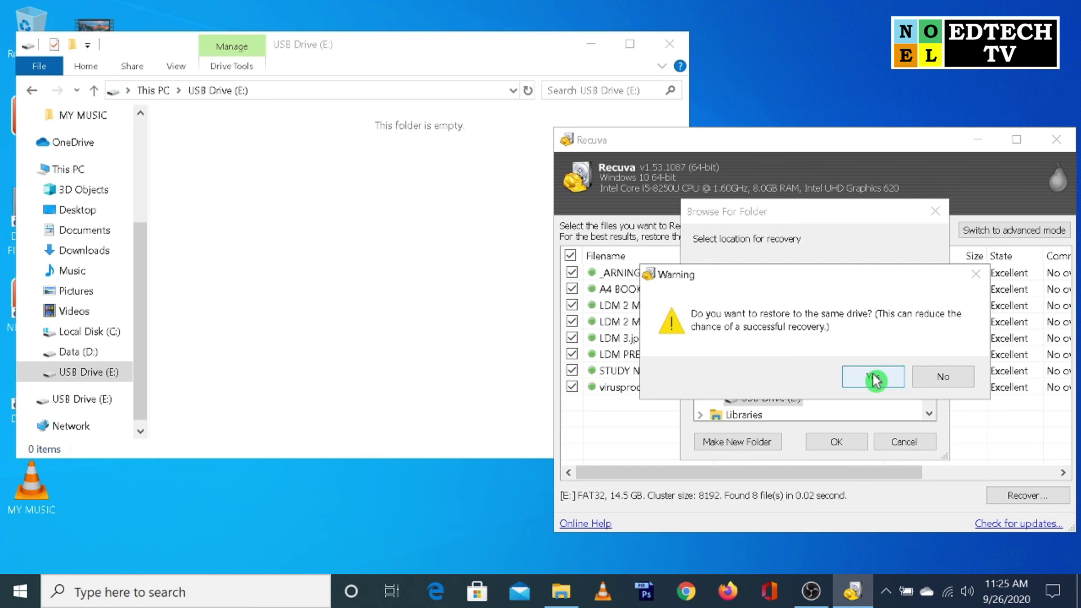
left_click(873, 377)
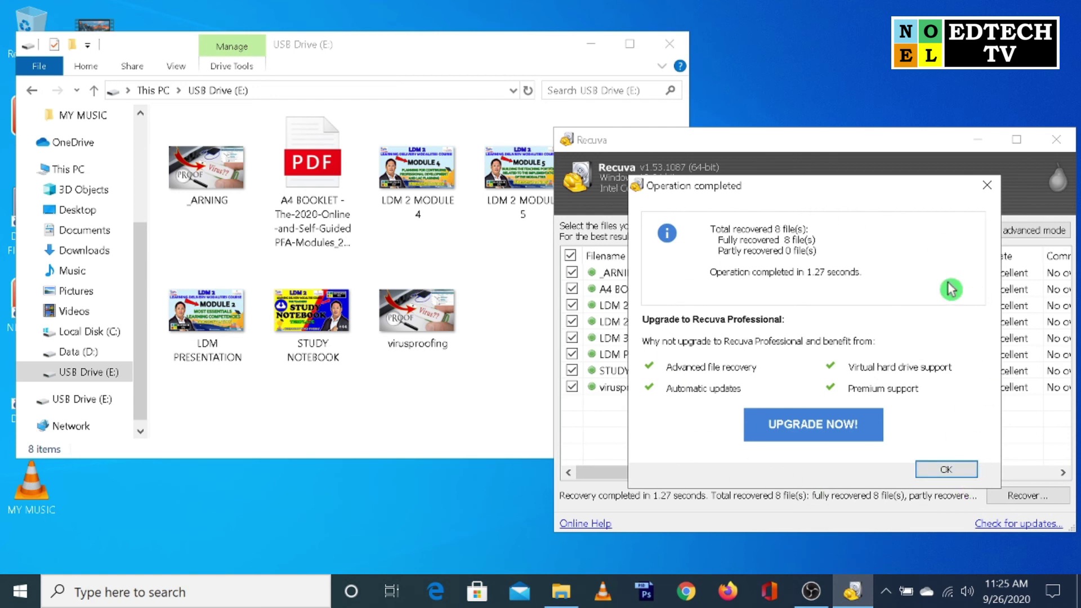
left_click(949, 471)
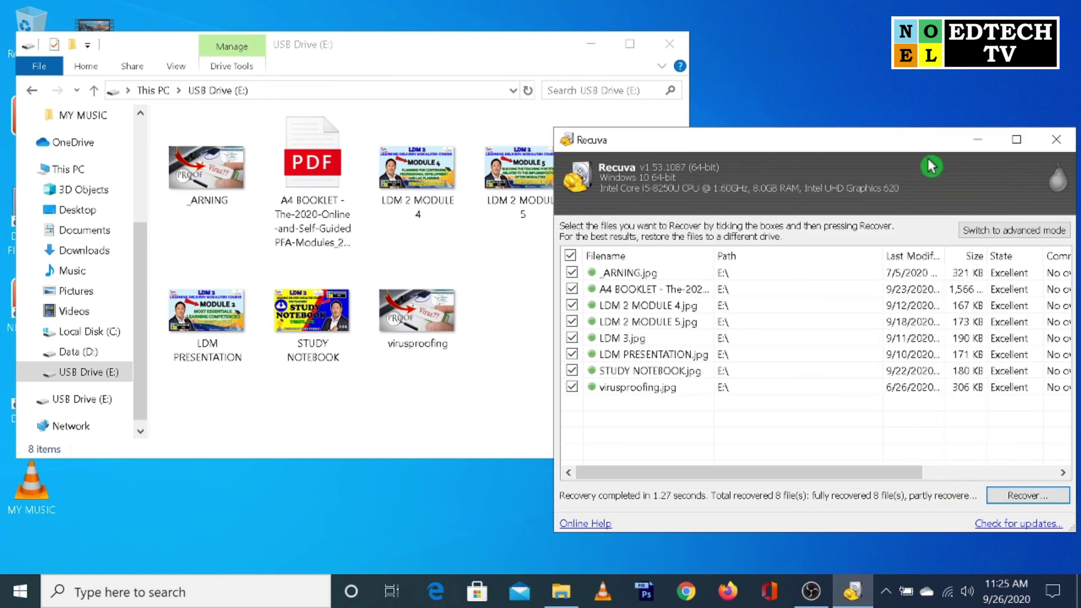
- Close Recuva and move the USB Drive (E:) window to the middle of the desktop
left_click(1050, 141)
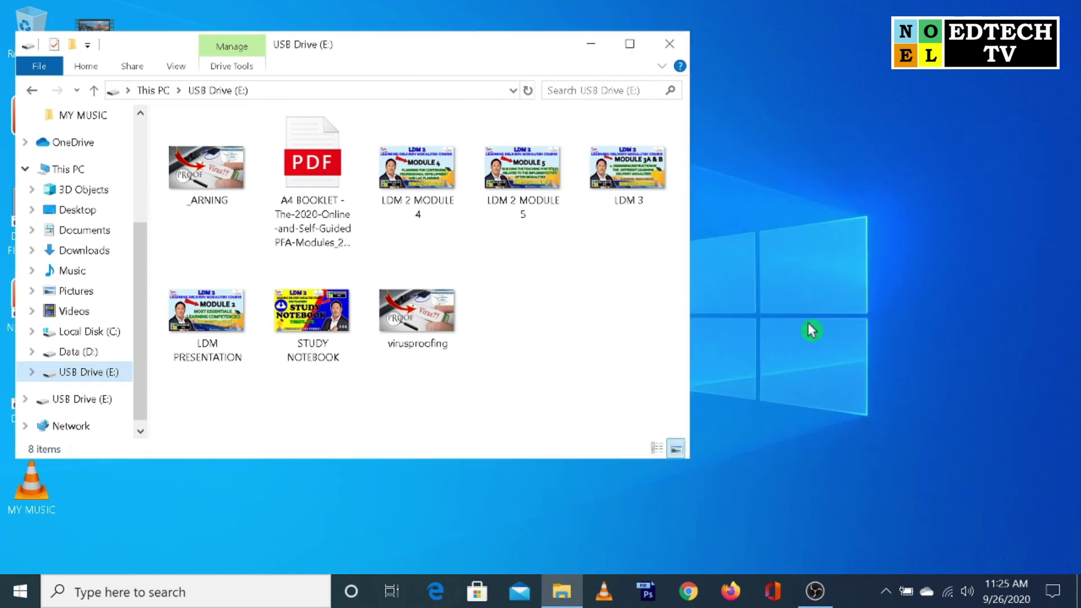
left_click_drag(407, 67, 585, 70)
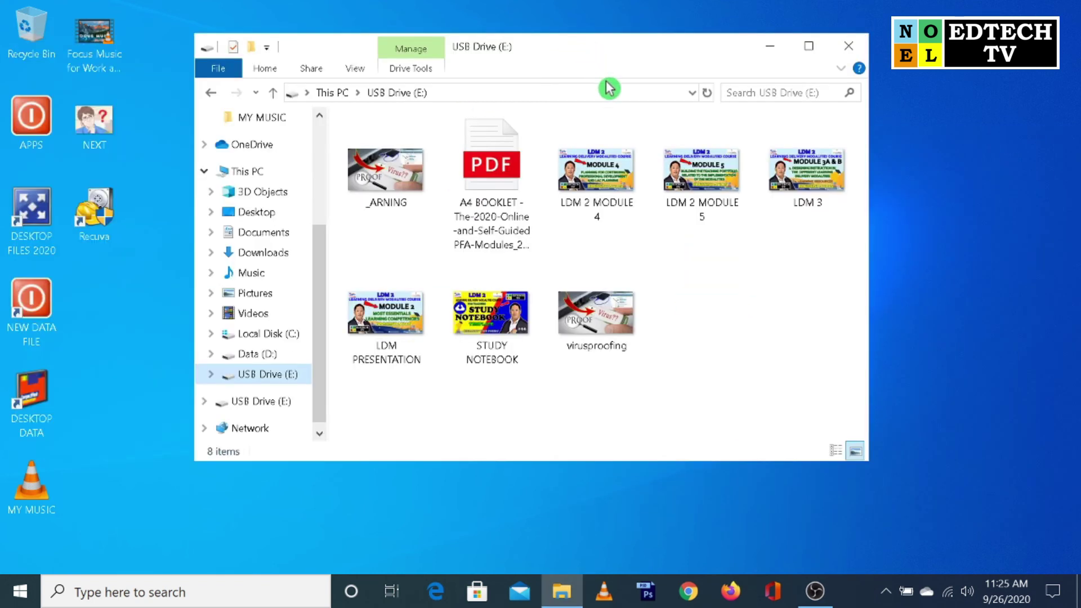